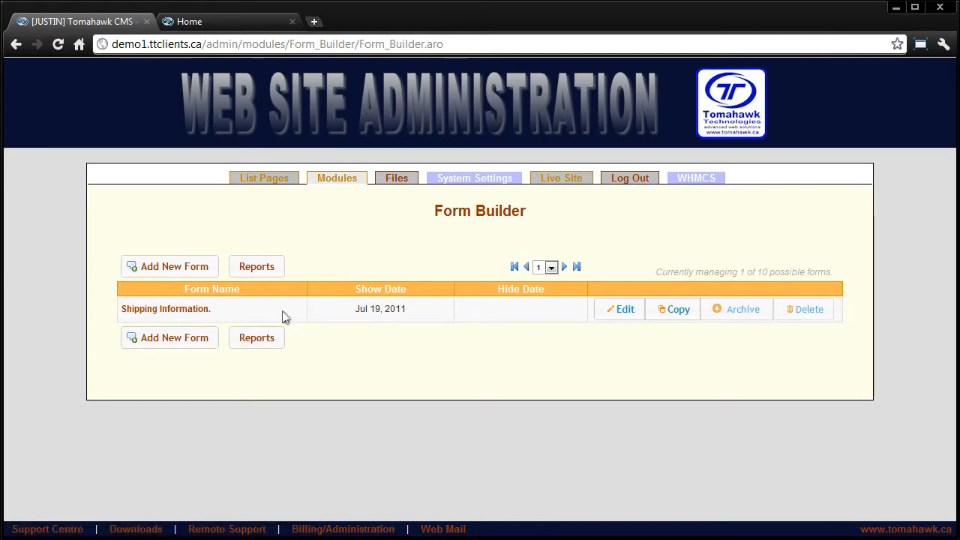
left_click_drag(346, 302, 406, 309)
left_click(424, 328)
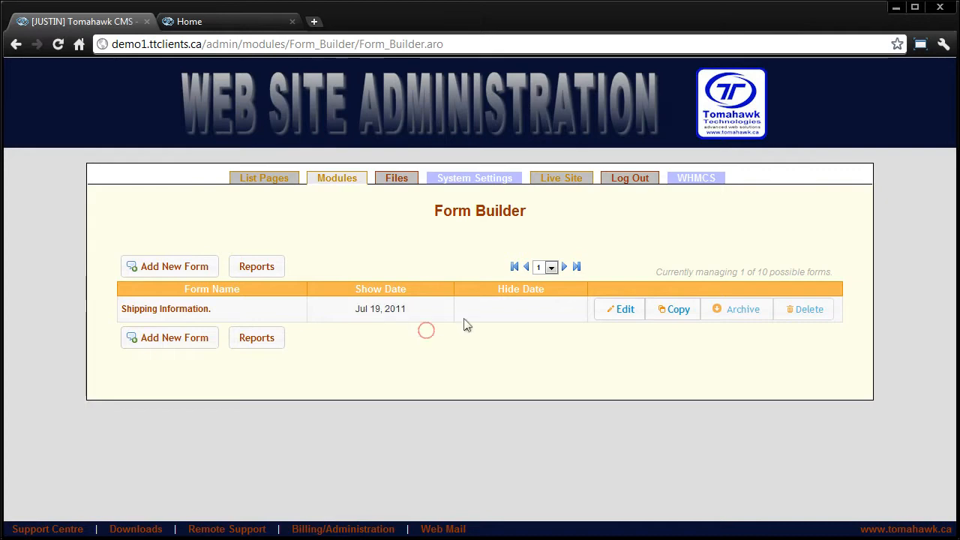
left_click_drag(400, 302, 383, 321)
left_click(384, 321)
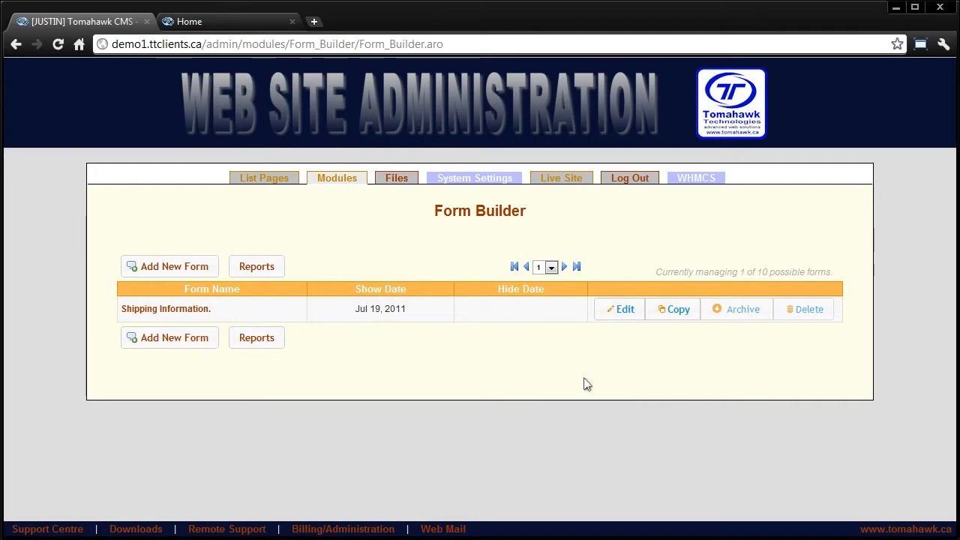
Archive the Shipping Information form, then unarchive it again
left_click(741, 316)
left_click(717, 440)
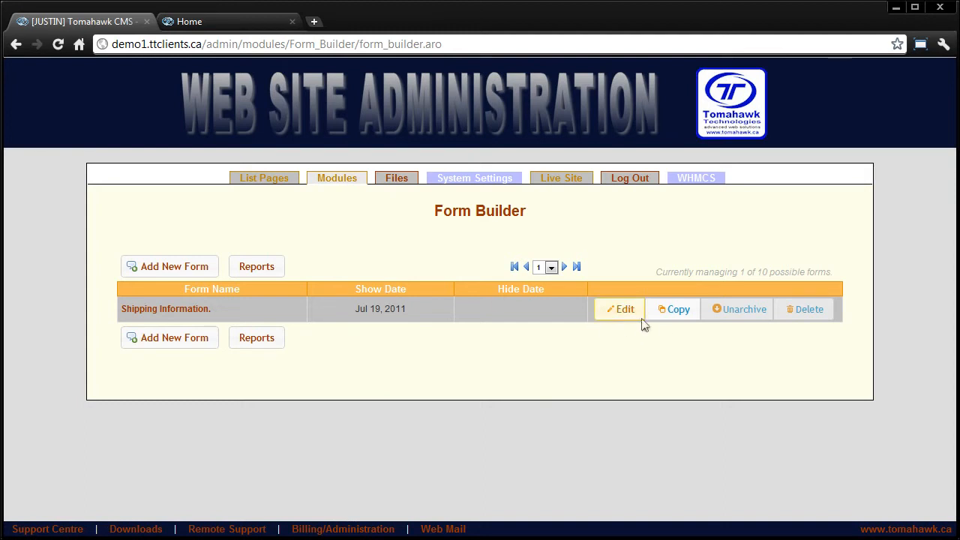
left_click(733, 318)
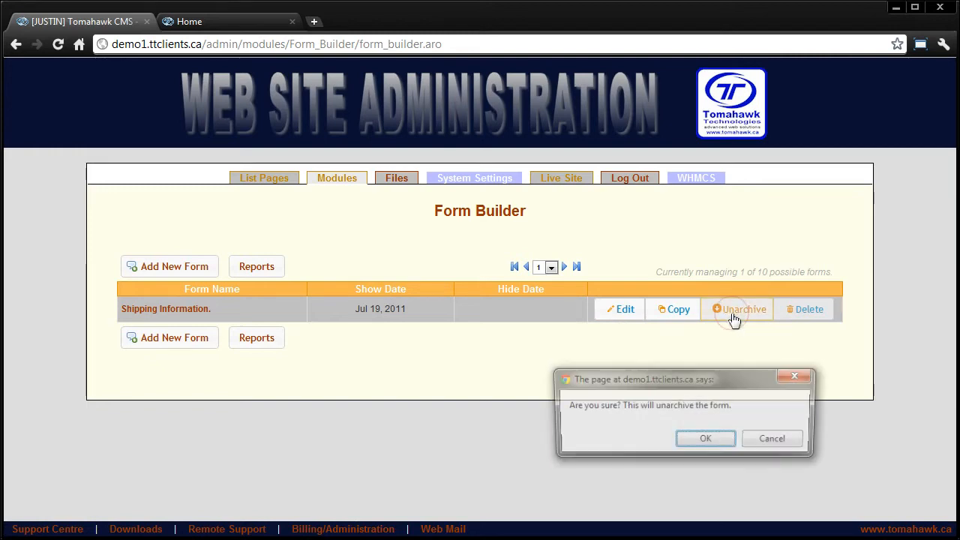
left_click(706, 438)
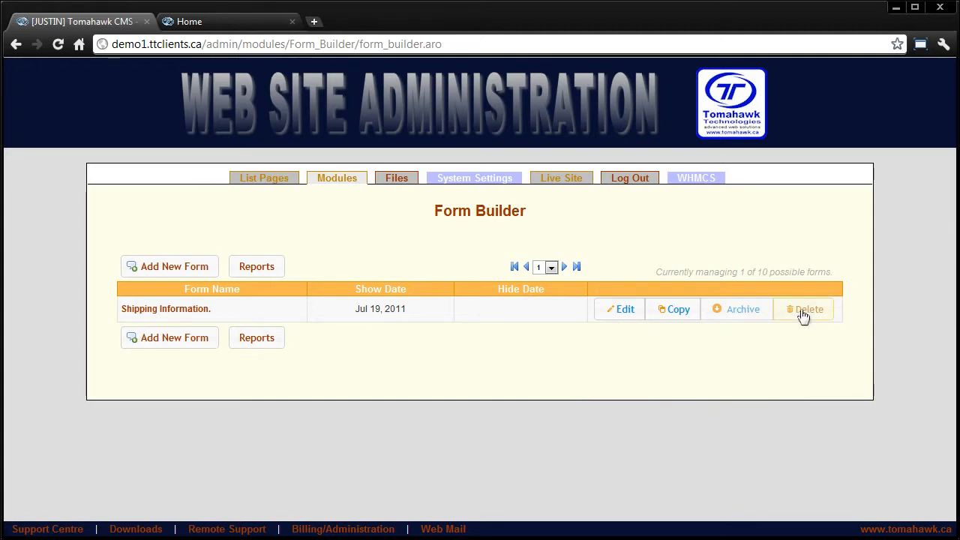
Check the response counts in the form reports and return to the list of managed forms
left_click(255, 270)
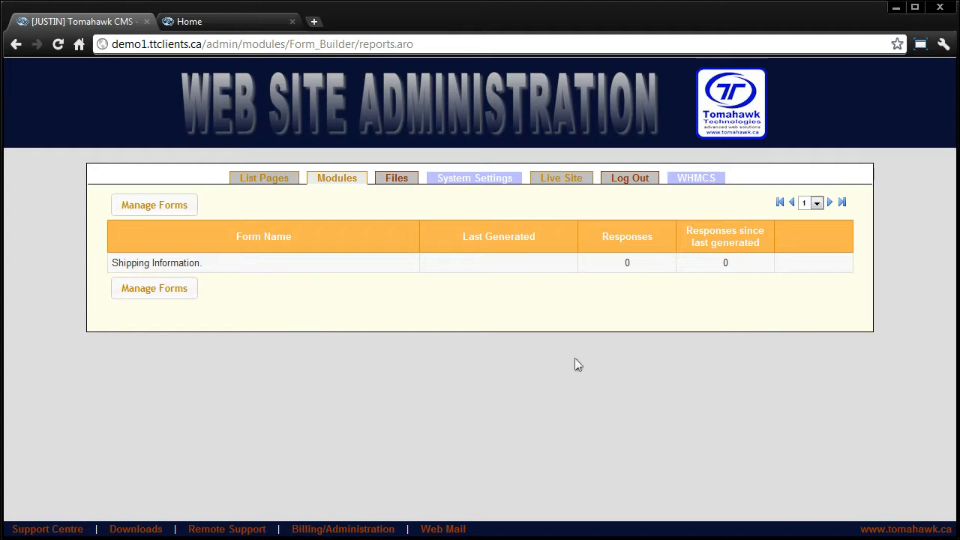
left_click_drag(741, 264, 701, 266)
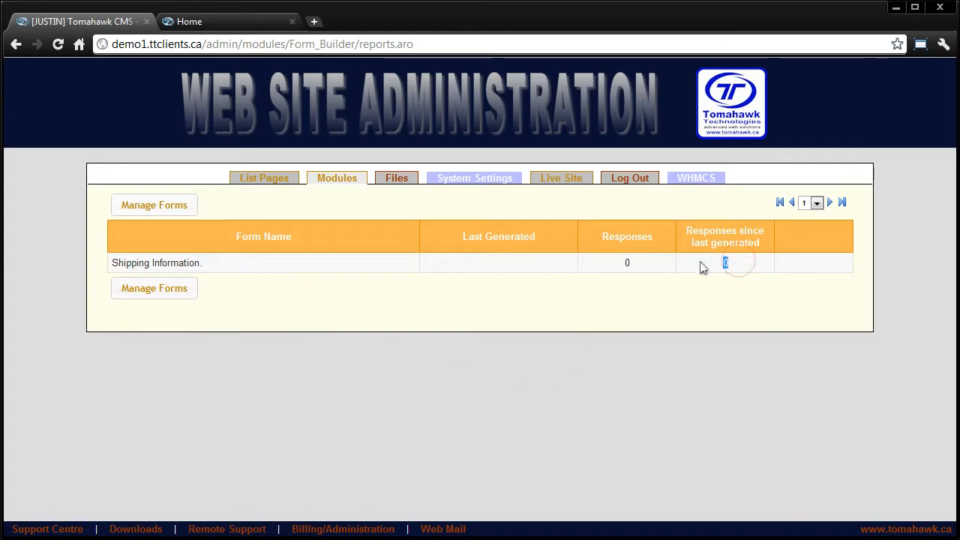
left_click(716, 300)
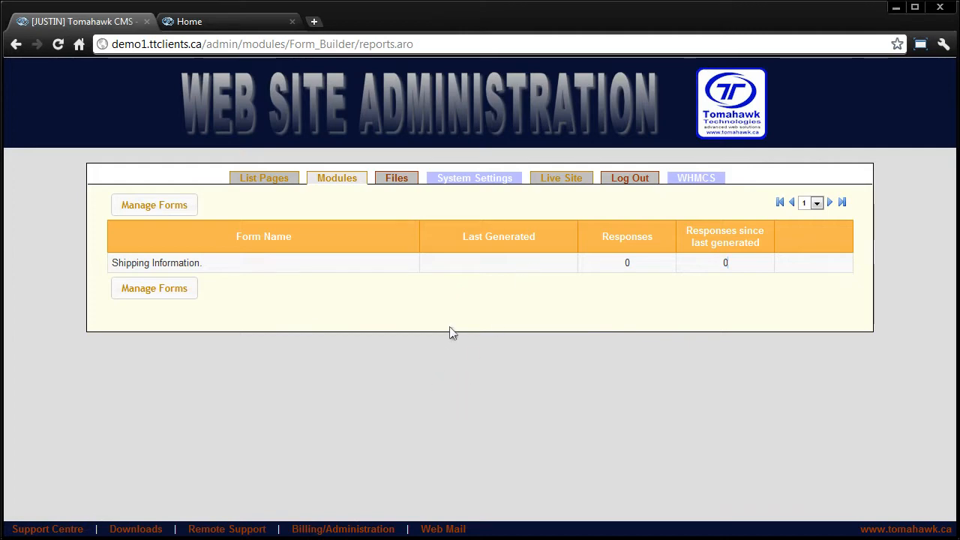
left_click(169, 299)
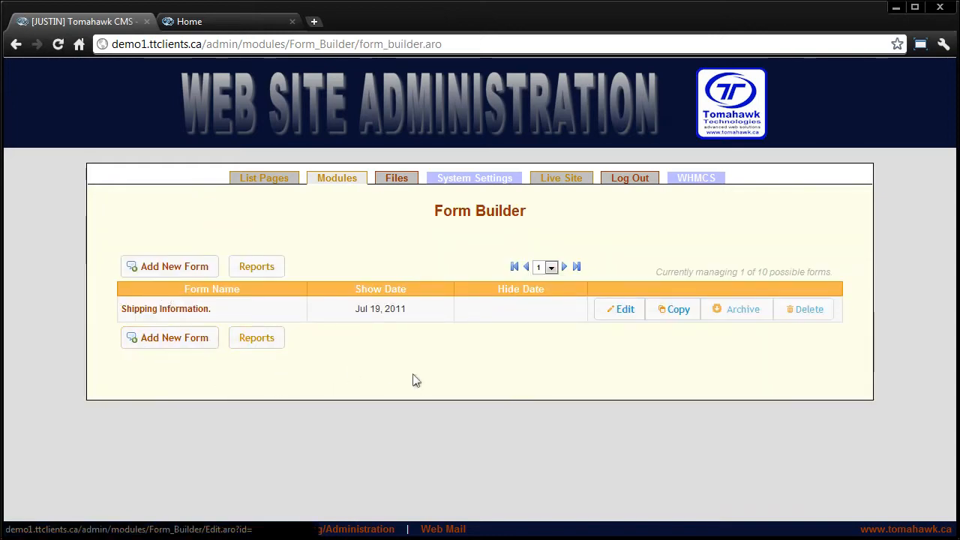
Open the Shipping Information form for editing and look through its existing questions
left_click(610, 314)
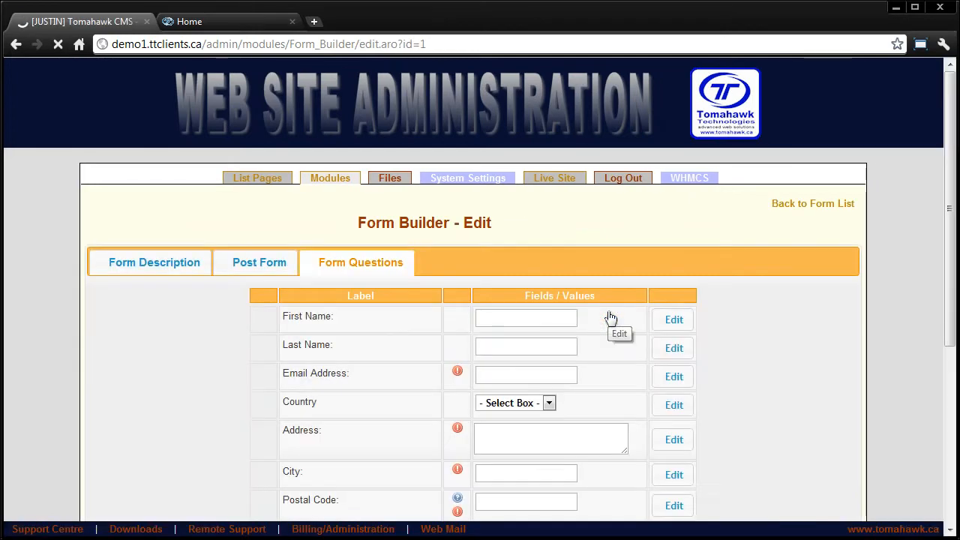
scroll(234, 351, "down", 1)
scroll(146, 358, "down", 2)
scroll(142, 298, "up", 1)
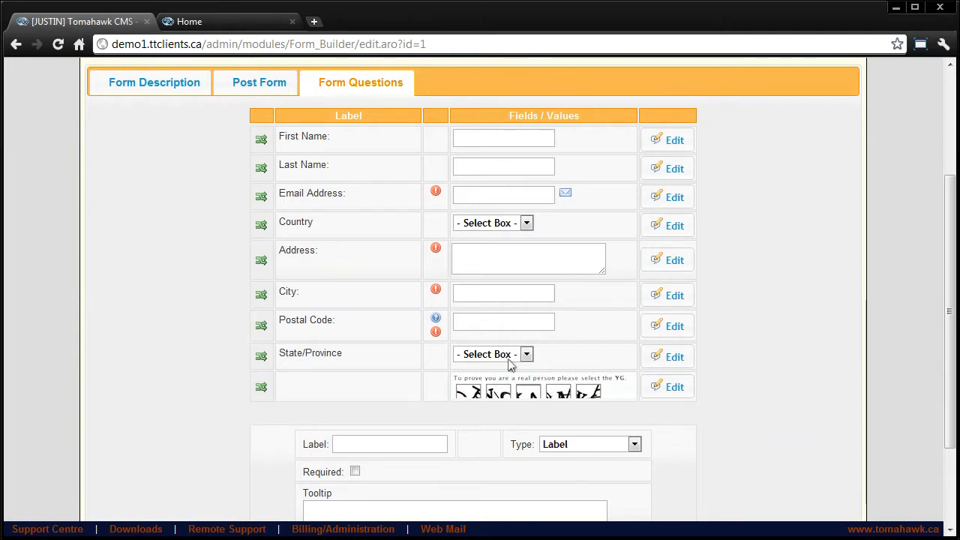
Open the Form Builder page on the live site and look over the published Shipping Information form
left_click(225, 29)
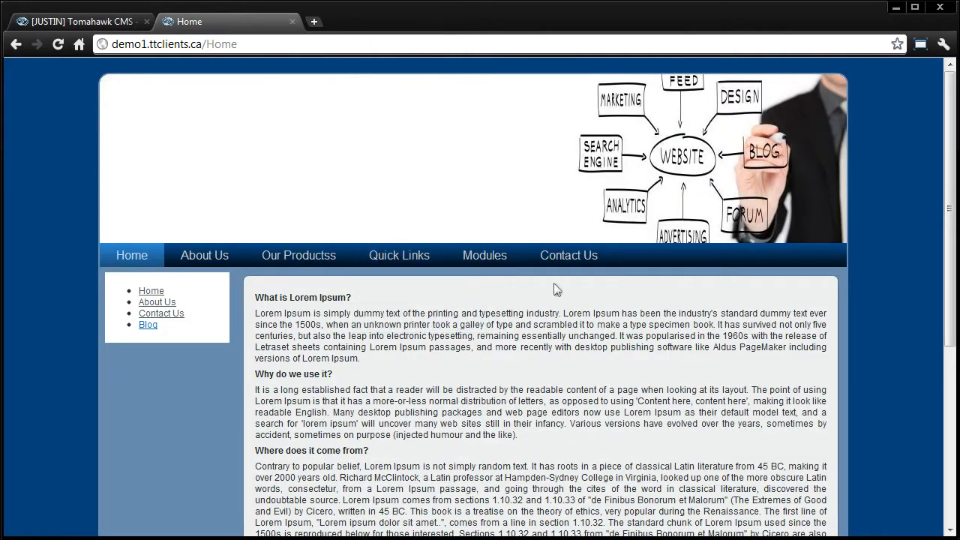
mouse_move(493, 267)
left_click(516, 359)
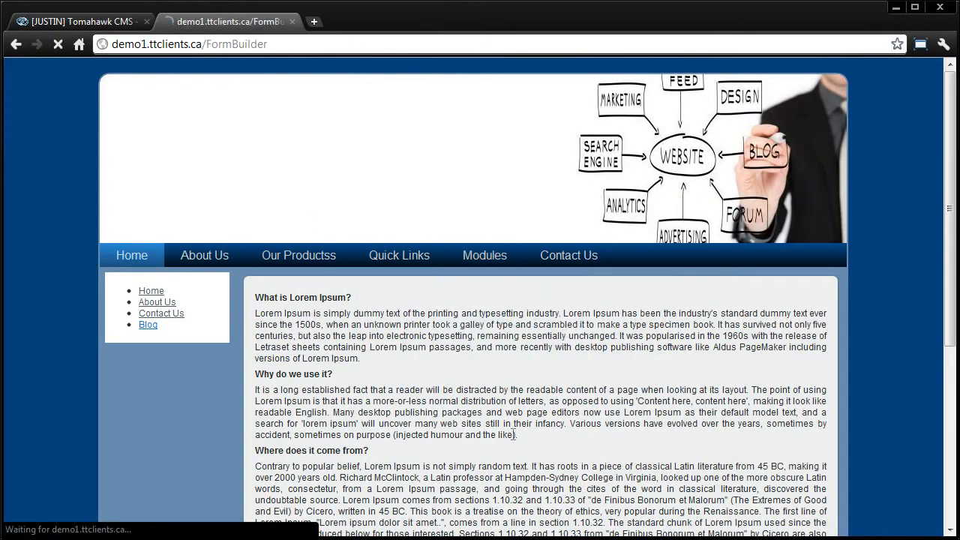
scroll(737, 446, "down", 4)
scroll(720, 443, "down", 1)
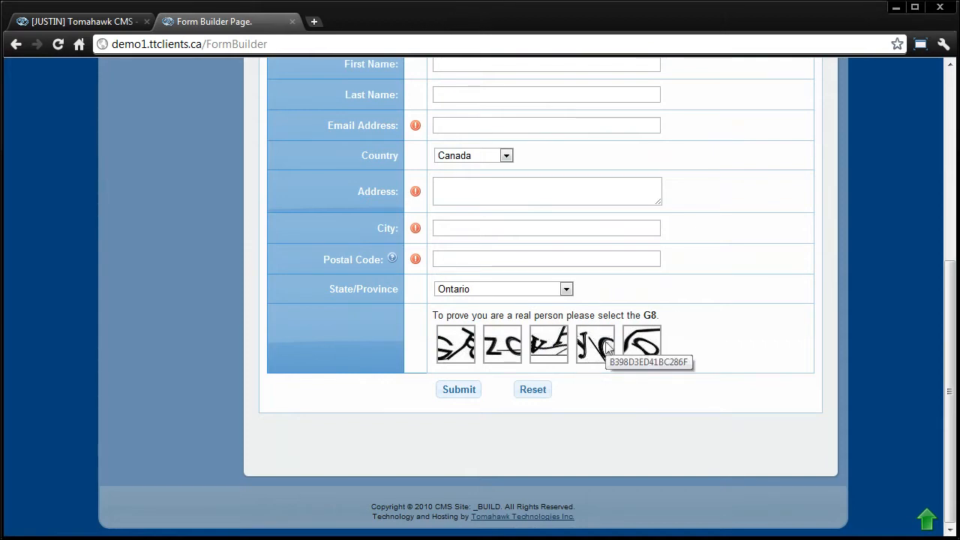
scroll(600, 353, "up", 3)
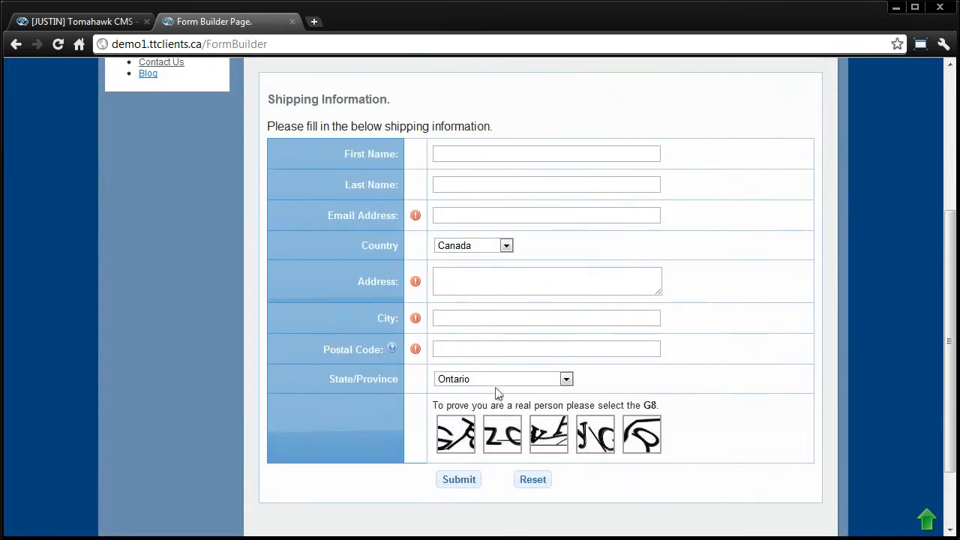
Examine the published form's State/Province choices, the Postal Code tooltip and the address and email fields
left_click(487, 382)
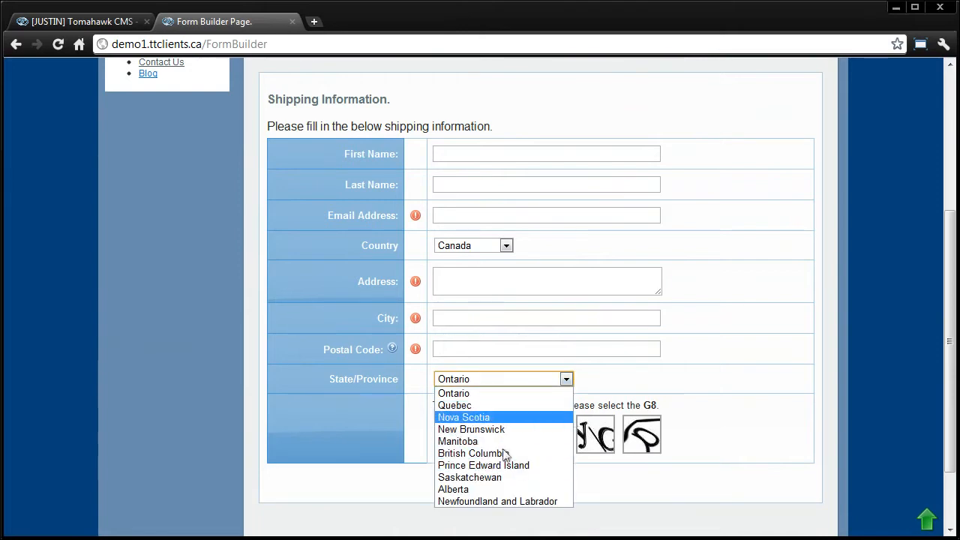
left_click(650, 382)
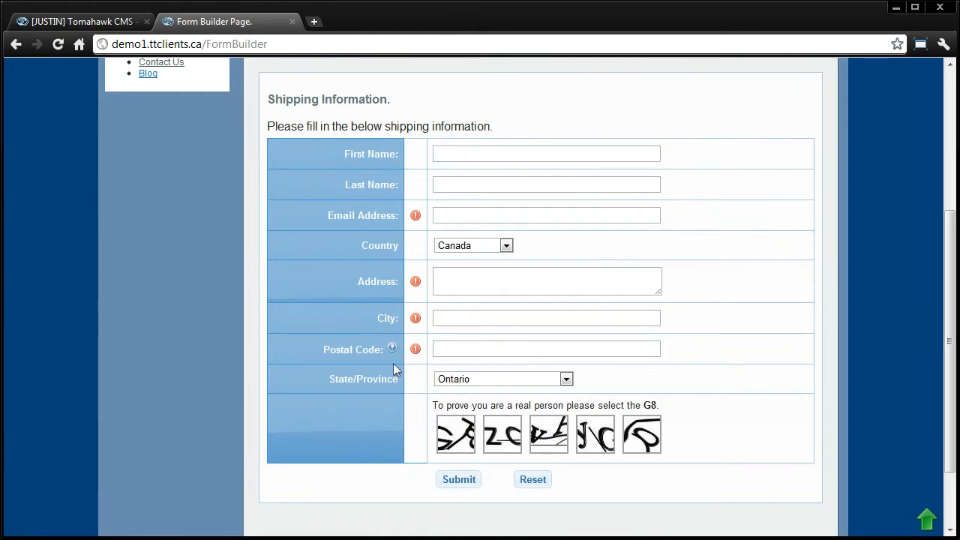
mouse_move(395, 350)
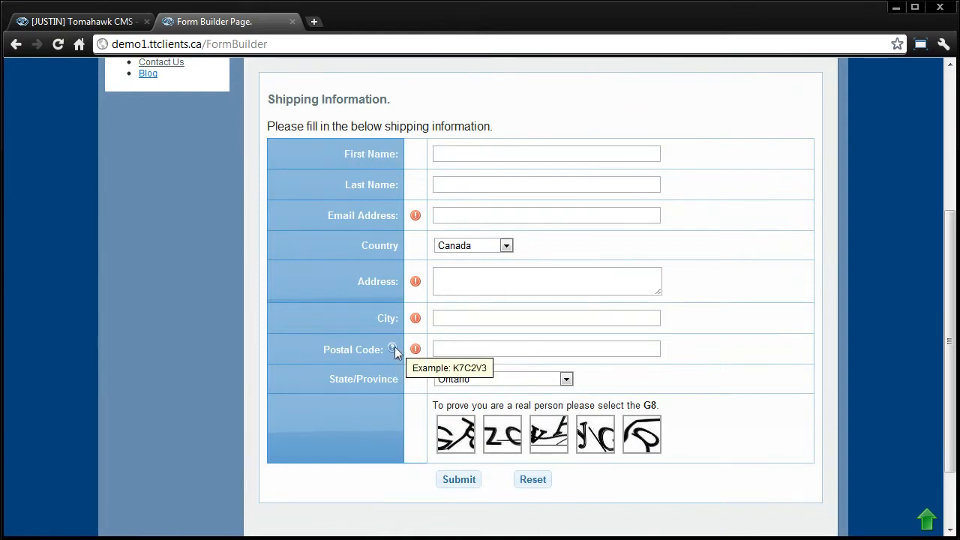
left_click(459, 276)
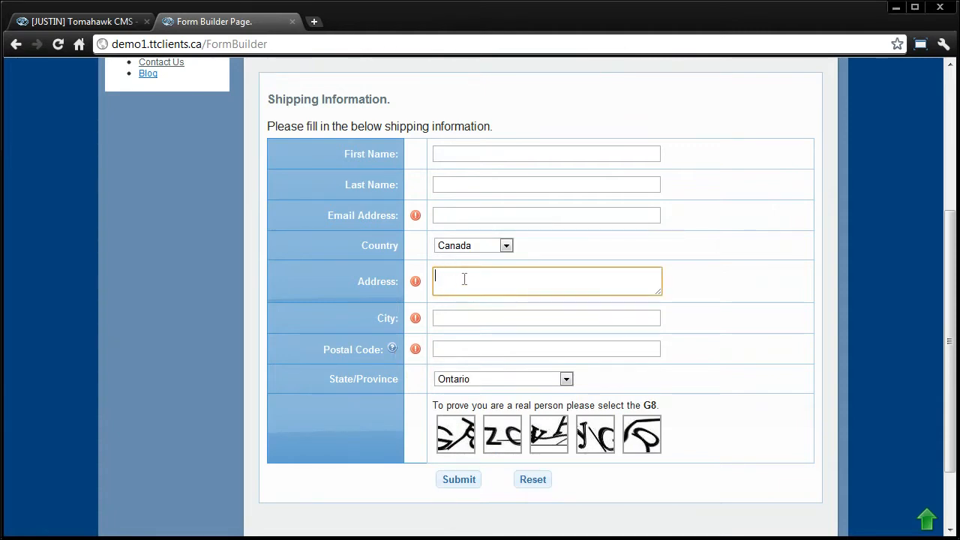
left_click(463, 215)
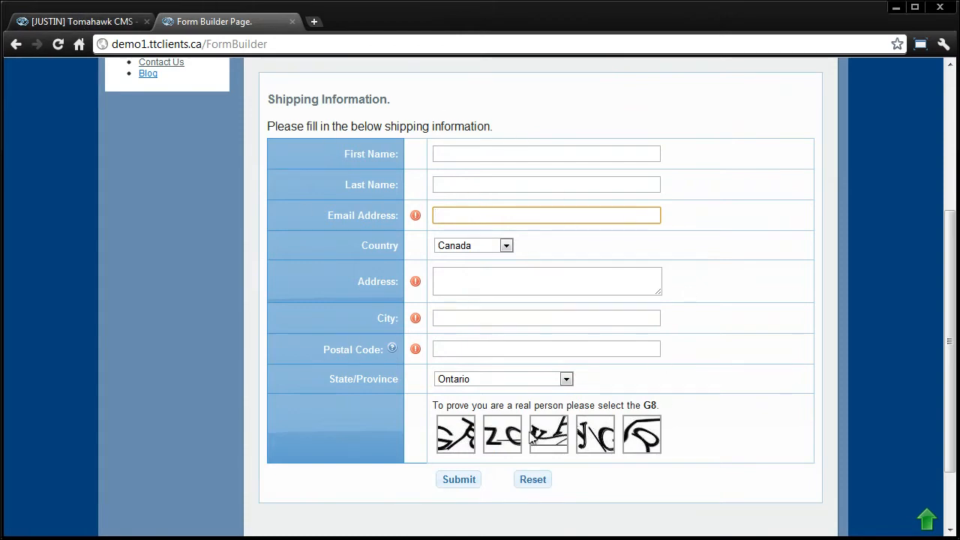
Return to the form questions in the site administration and inspect the Country question's select box
left_click(82, 23)
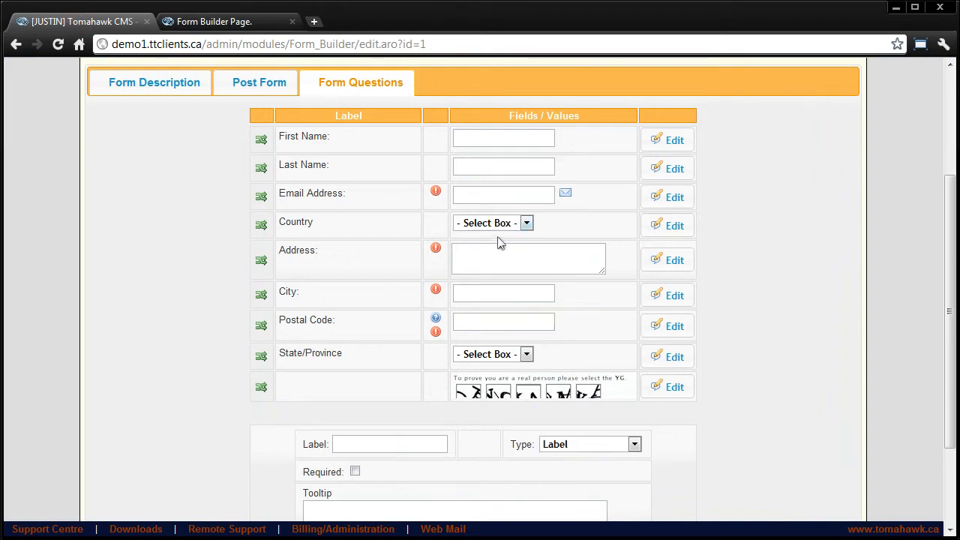
left_click(512, 225)
left_click(574, 227)
left_click(787, 387)
Label the new form question "Phone Number:"
left_click(404, 452)
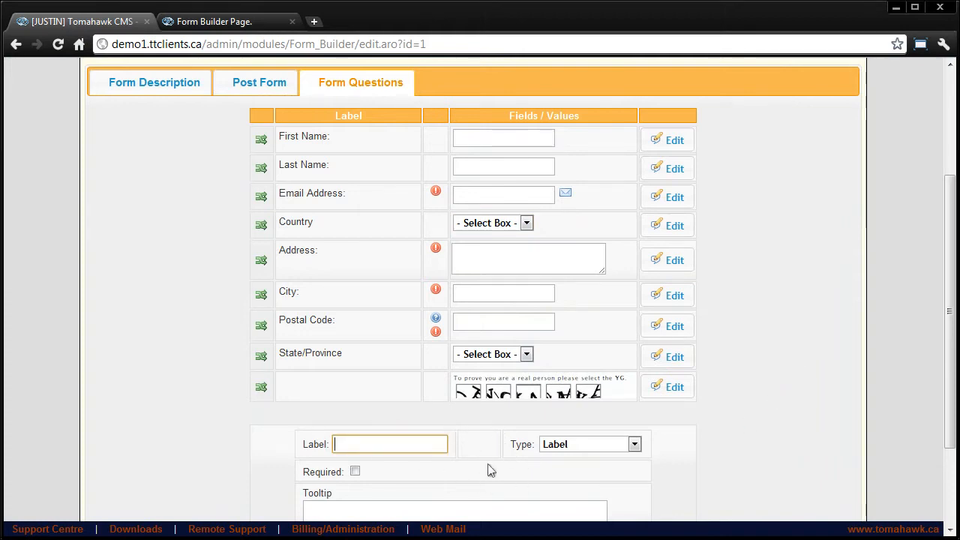
scroll(553, 467, "down", 3)
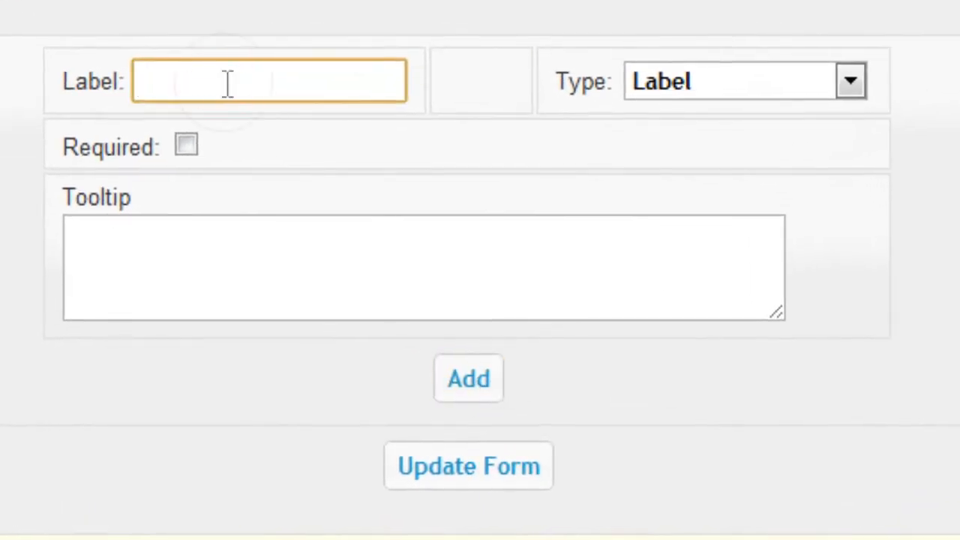
type("Phone")
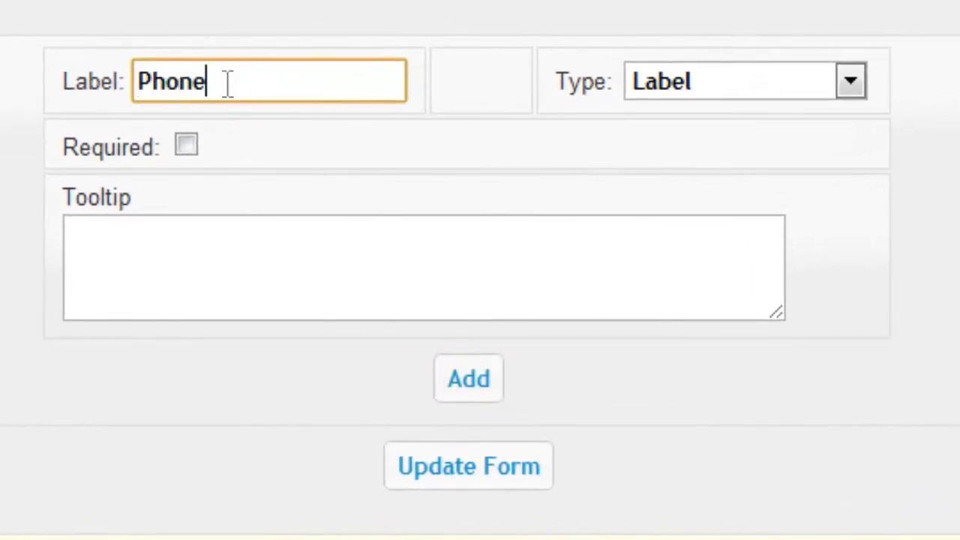
type(" Numbe")
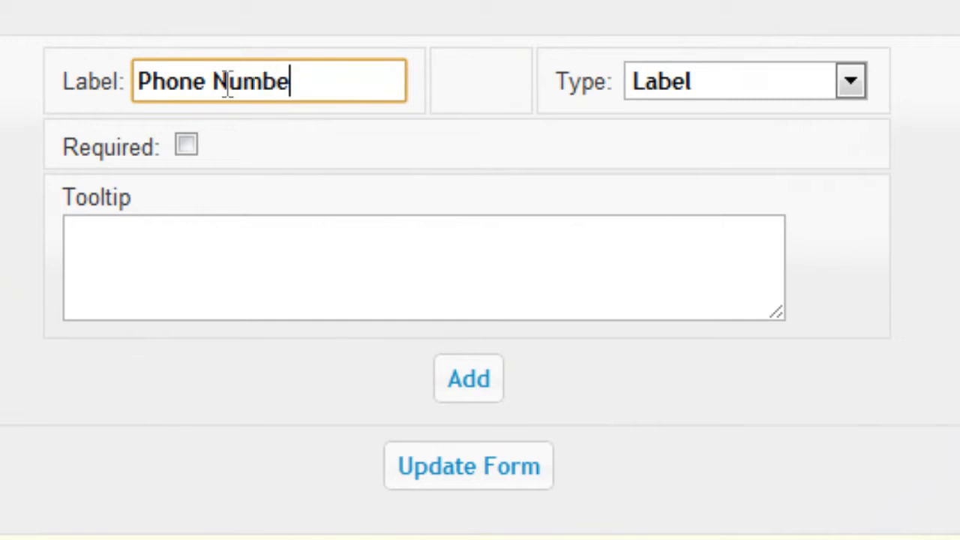
type("r:")
Set the new question's type to the preformatted Phone option
left_click(756, 85)
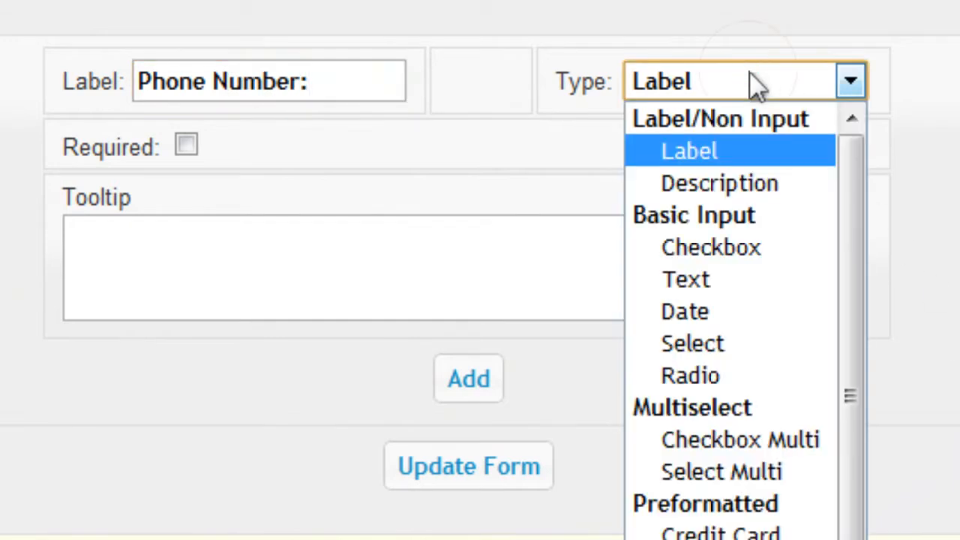
left_click(749, 248)
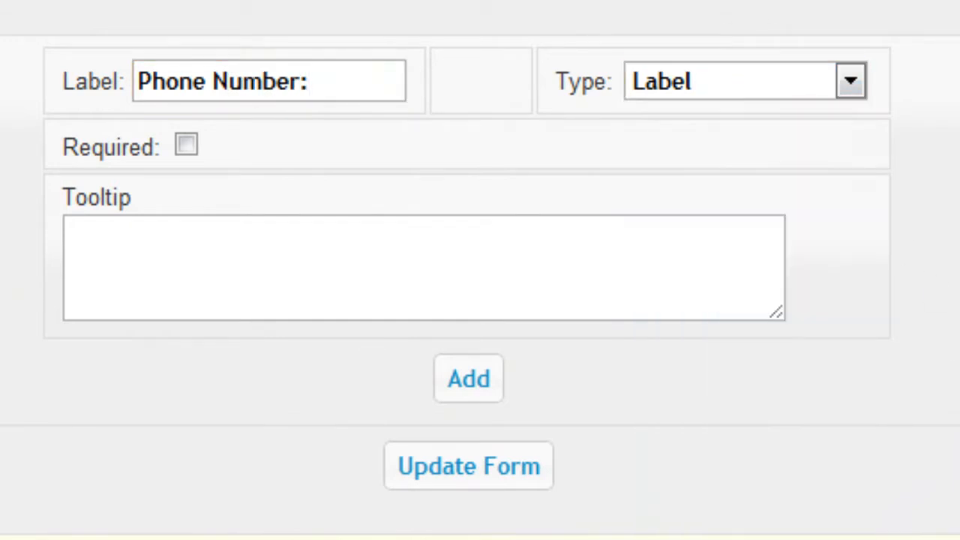
left_click(829, 86)
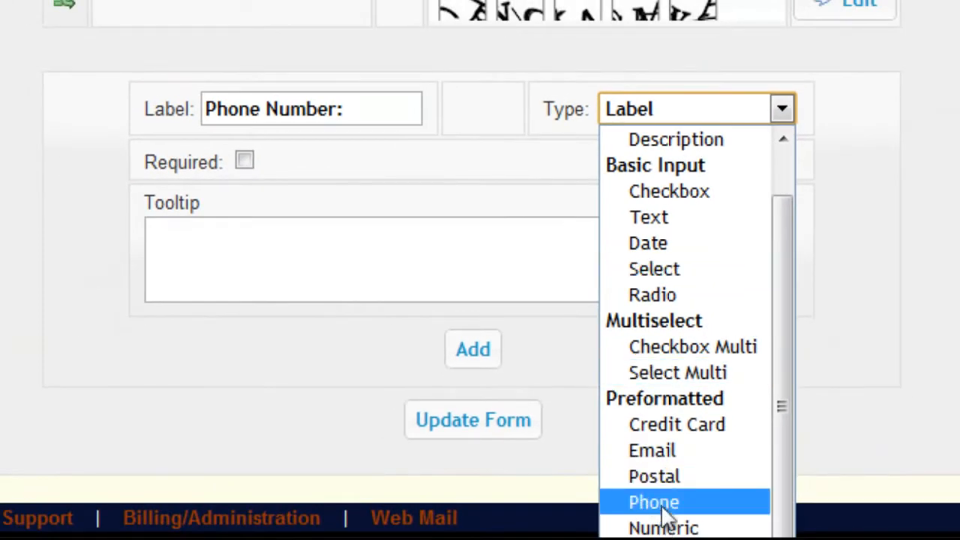
left_click(660, 503)
left_click(430, 267)
left_click(687, 108)
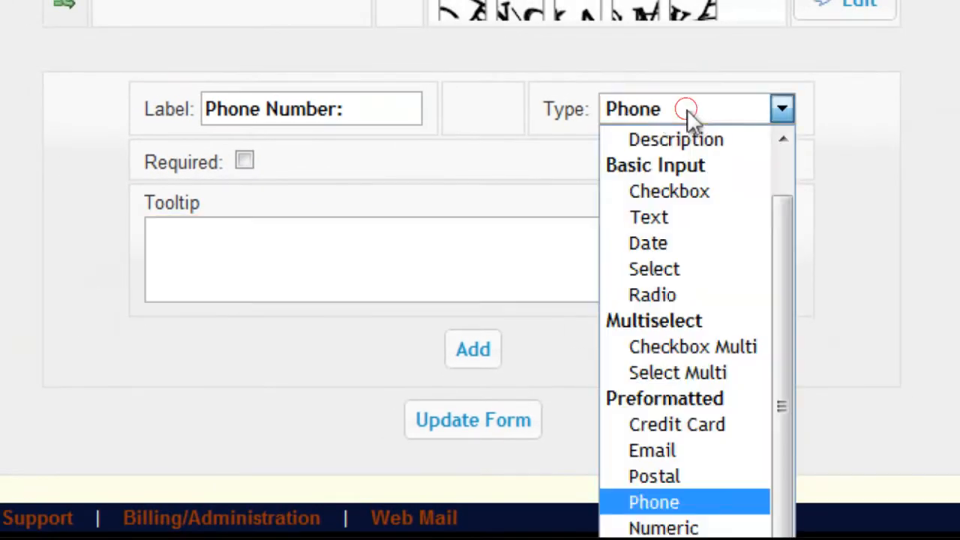
left_click(485, 212)
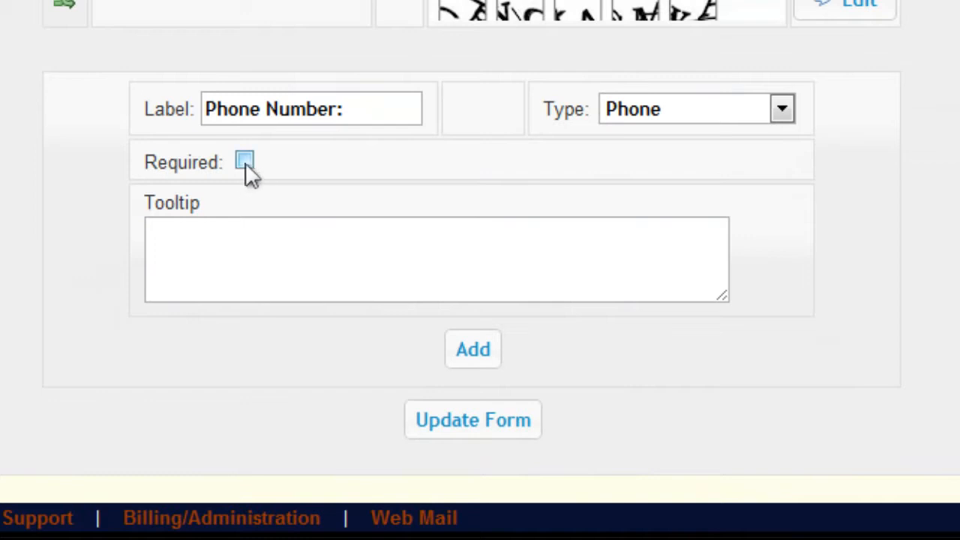
Make the phone number question required, leave its tooltip empty, and add it to the form
left_click(246, 165)
left_click(304, 265)
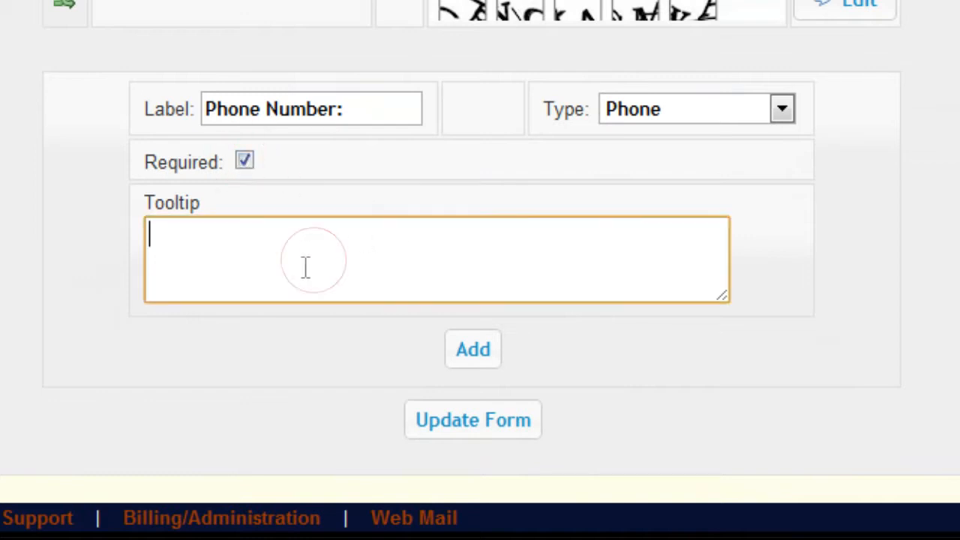
scroll(323, 266, "up", 3)
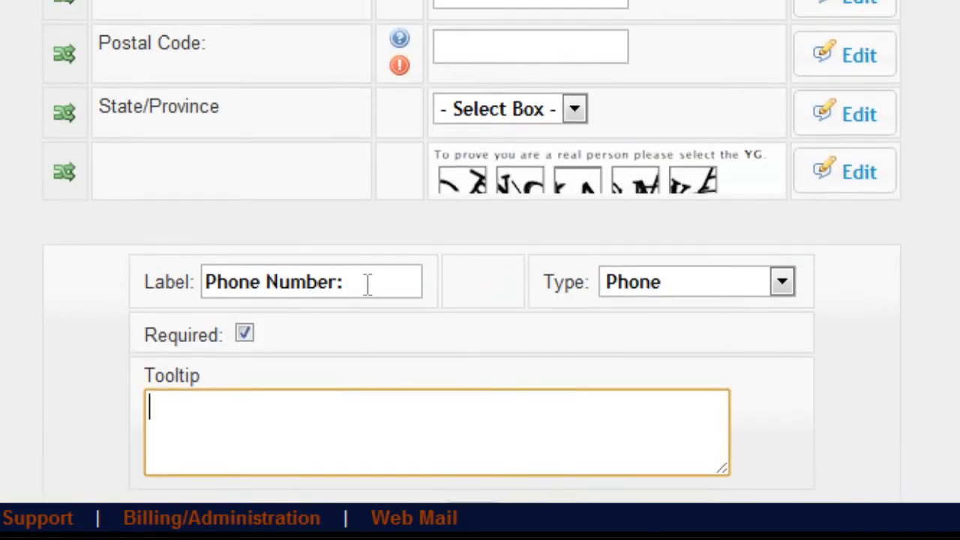
mouse_move(398, 39)
scroll(360, 394, "down", 3)
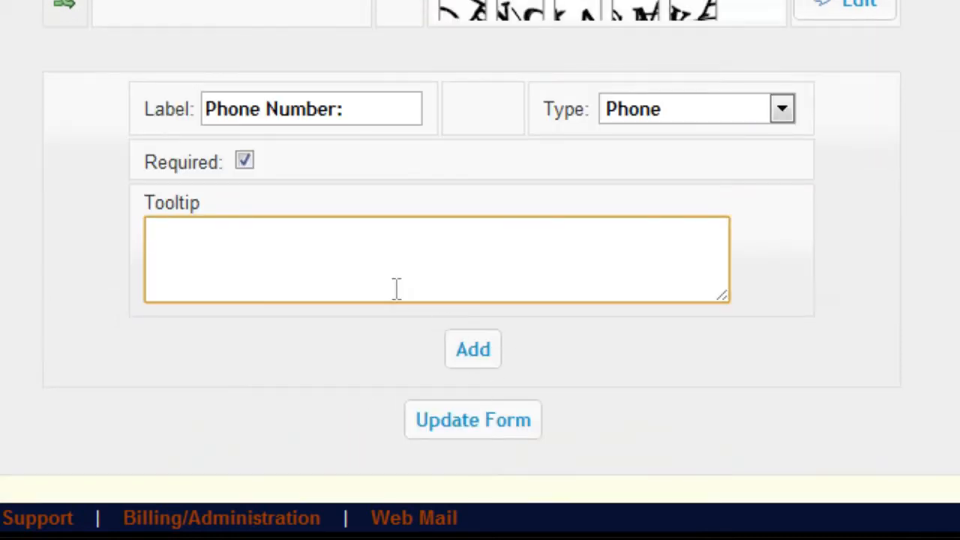
left_click(486, 367)
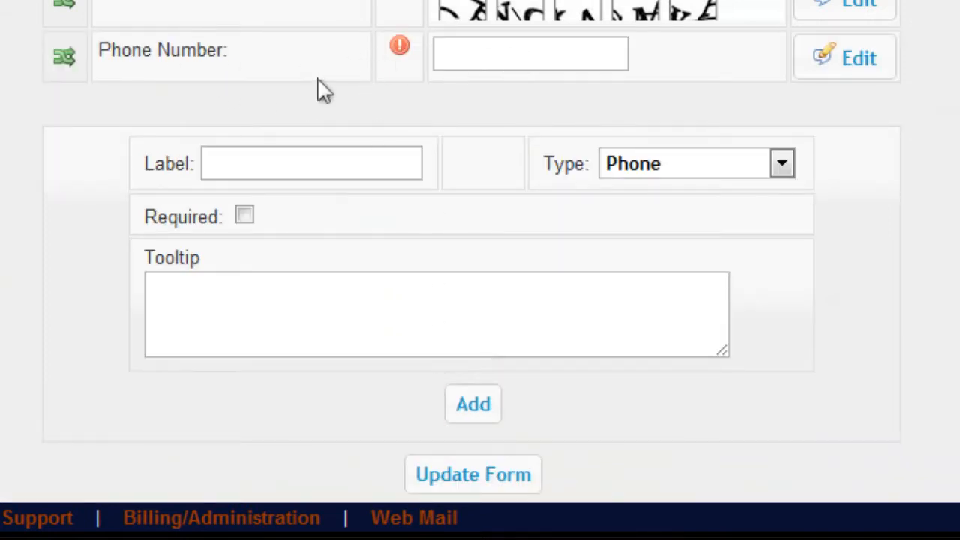
scroll(311, 90, "up", 3)
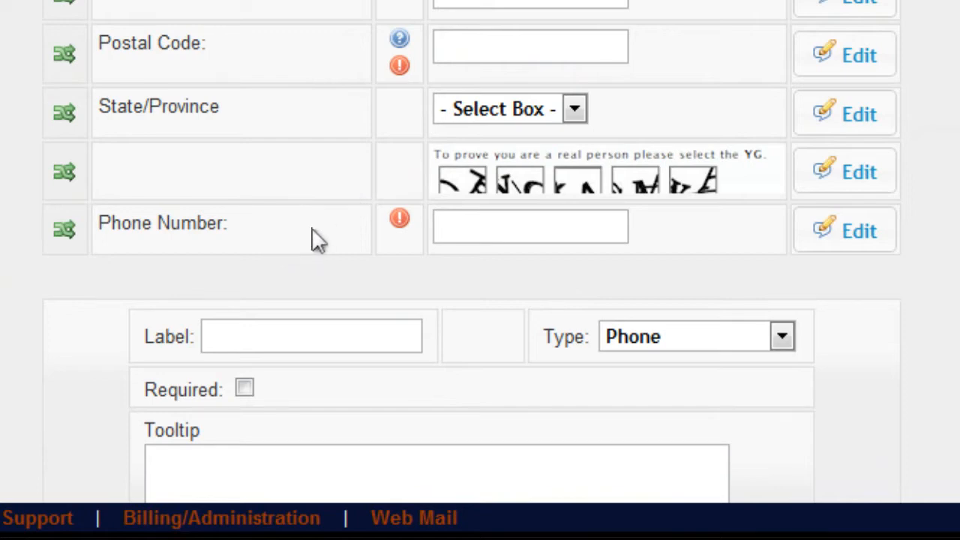
Move the Phone Number question directly below the Email Address question in the form's question list
left_click_drag(318, 239, 297, 6)
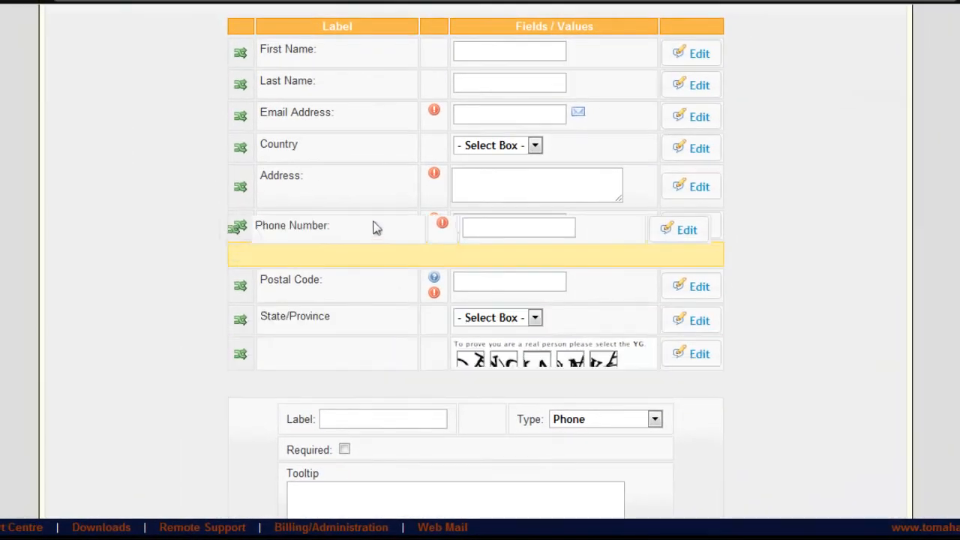
left_click_drag(376, 227, 379, 143)
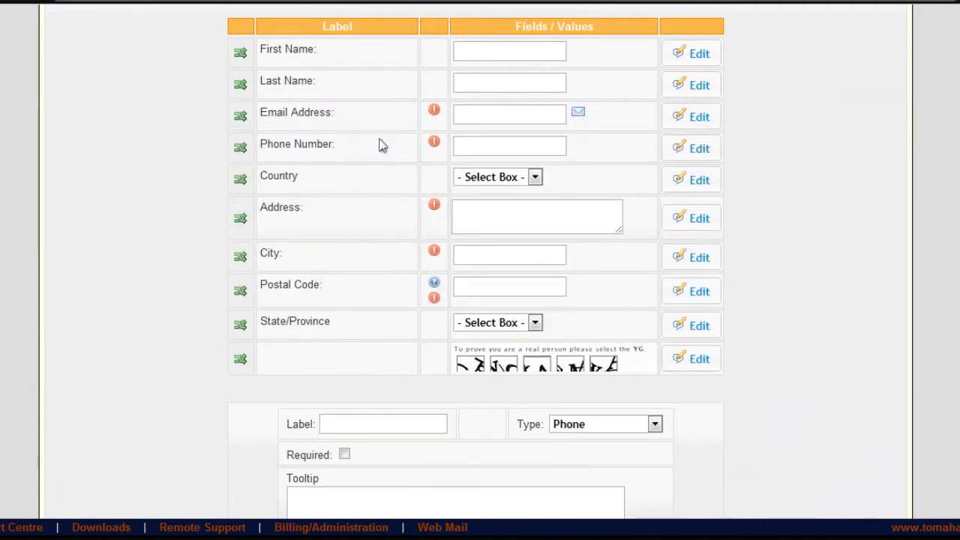
left_click(500, 153)
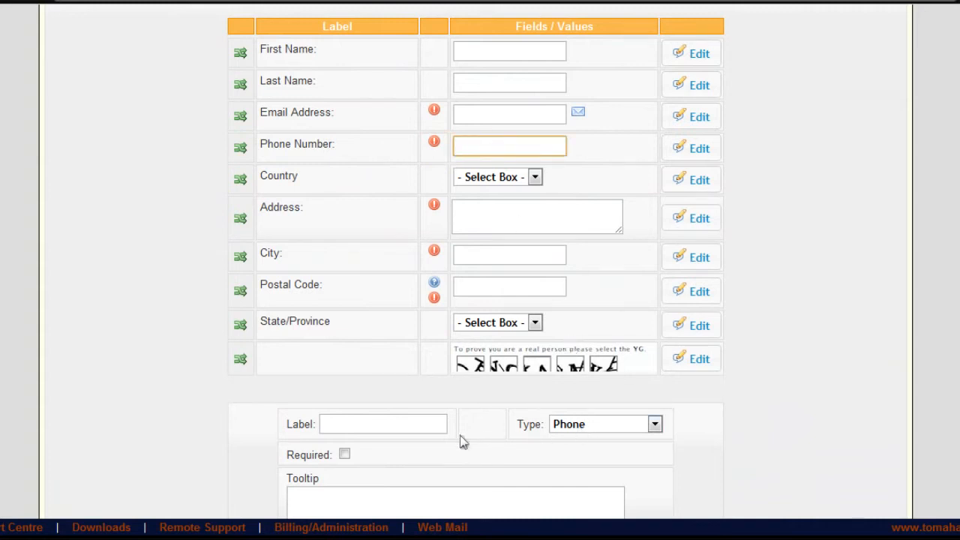
Label the new form question "Date:", set its type to Date, and make it required
left_click(557, 424)
left_click(494, 469)
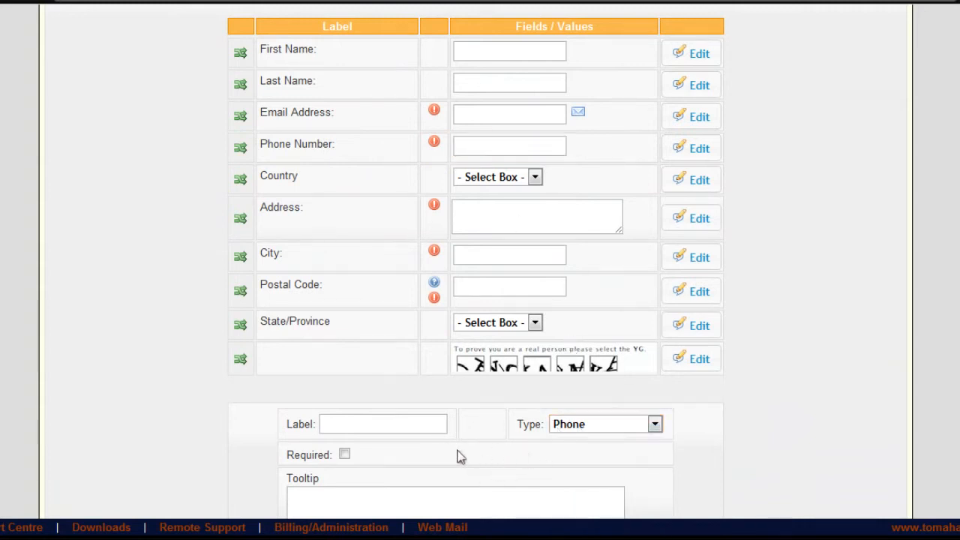
left_click(378, 424)
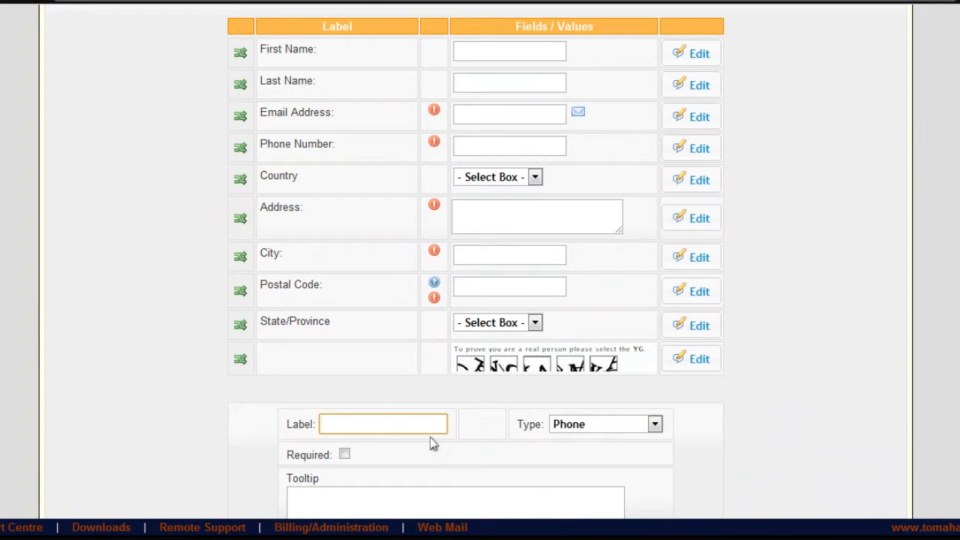
type("Date:")
left_click(607, 424)
left_click(615, 504)
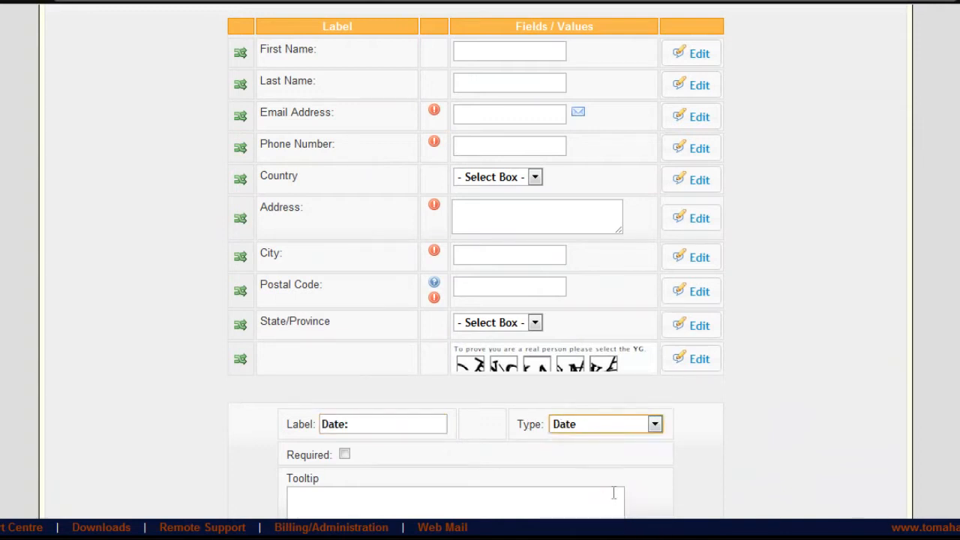
scroll(472, 455, "down", 2)
left_click(344, 321)
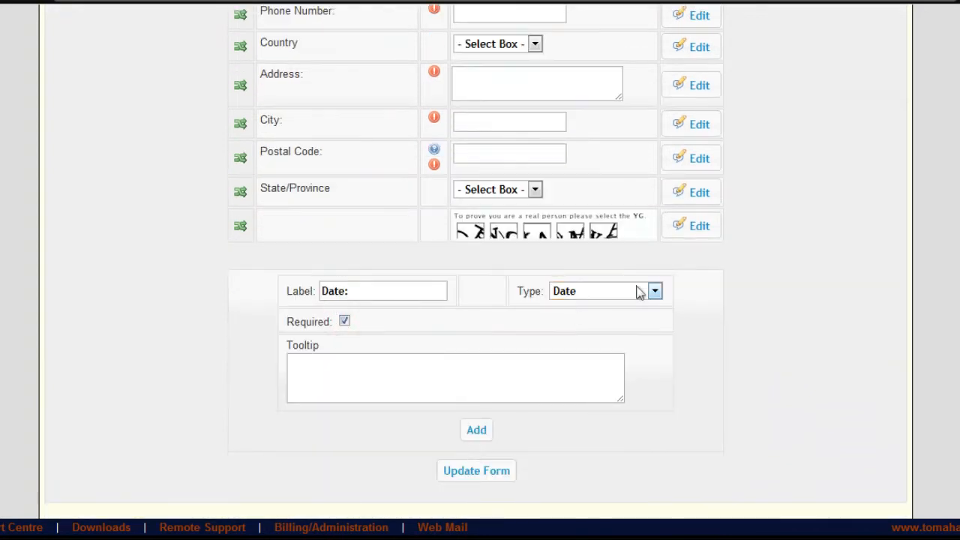
Review the available question types, the empty tooltip field, and the existing questions' required and tooltip markers
left_click(637, 291)
scroll(622, 369, "up", 1)
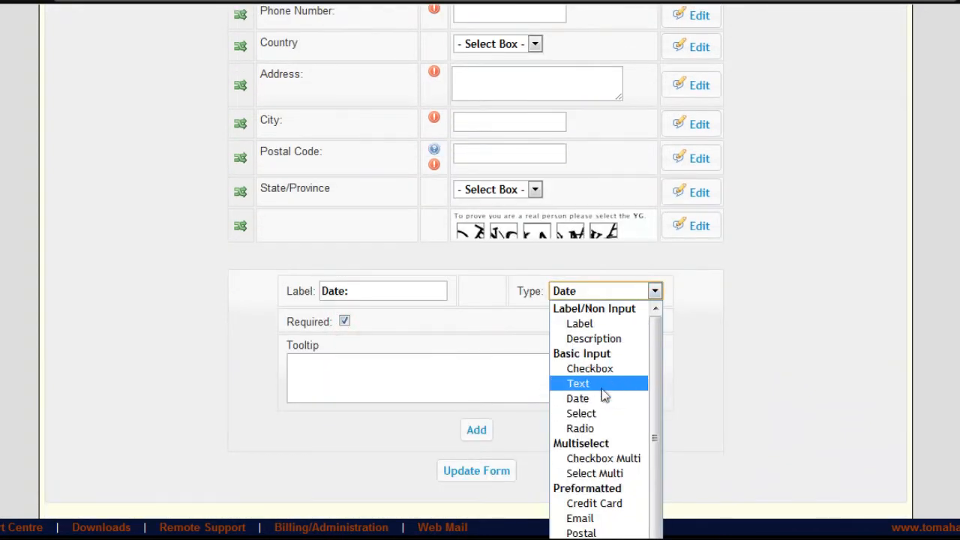
left_click(743, 387)
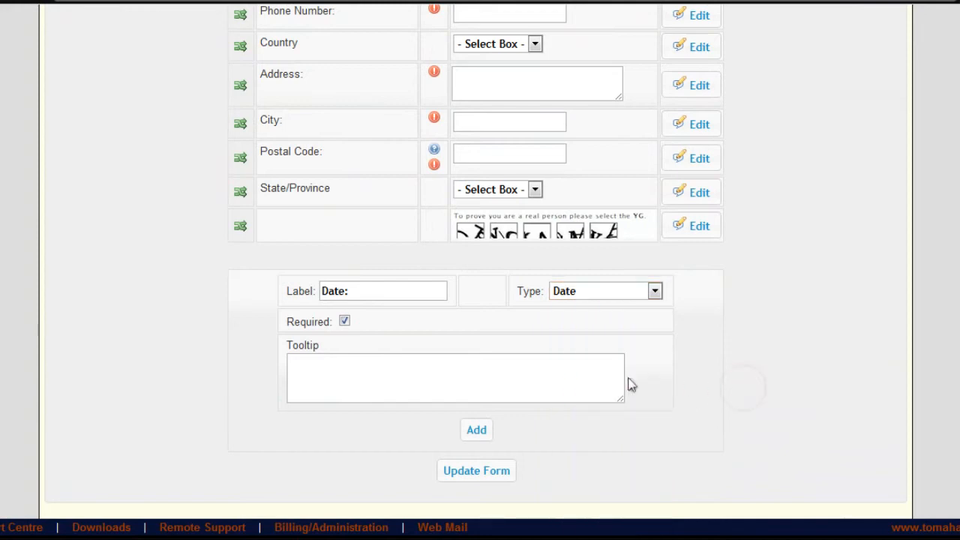
scroll(553, 326, "up", 3)
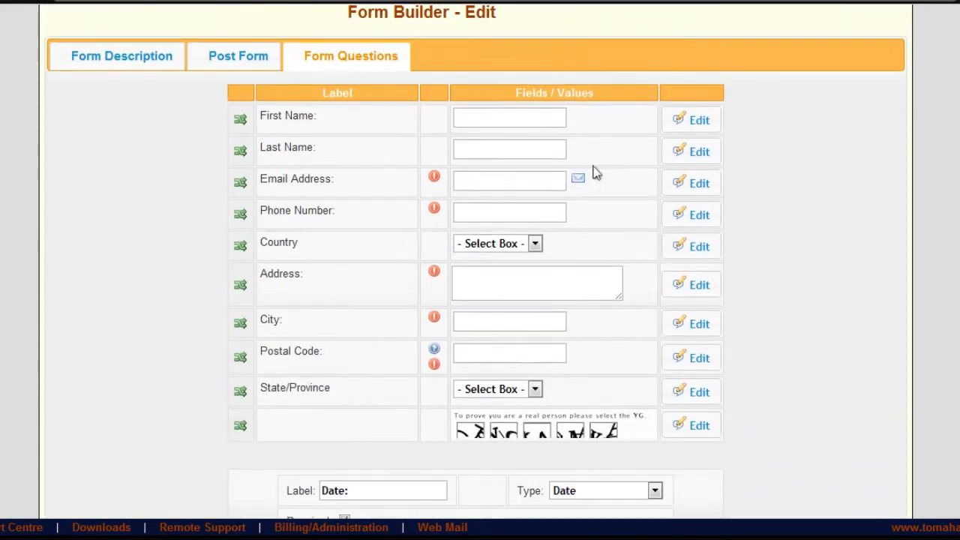
scroll(600, 241, "down", 3)
left_click(448, 380)
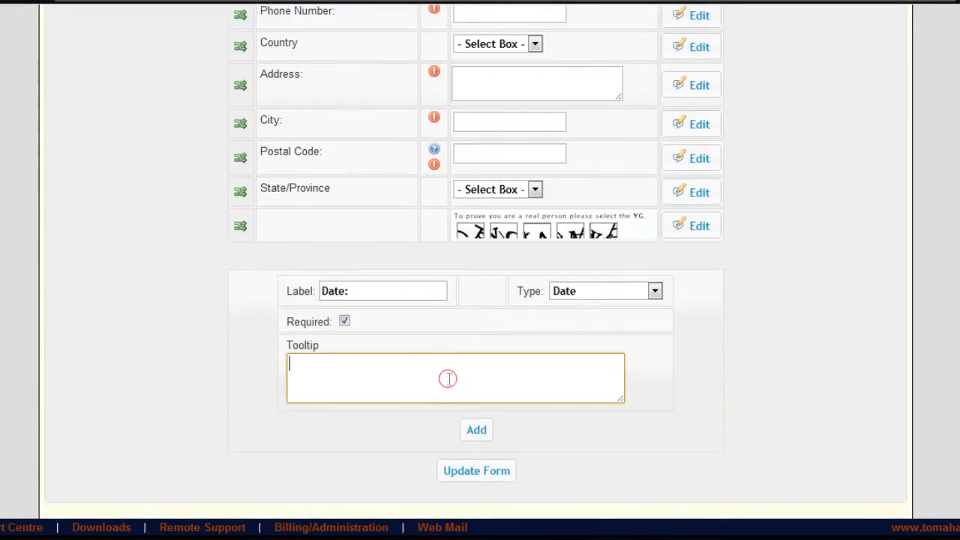
scroll(480, 330, "up", 3)
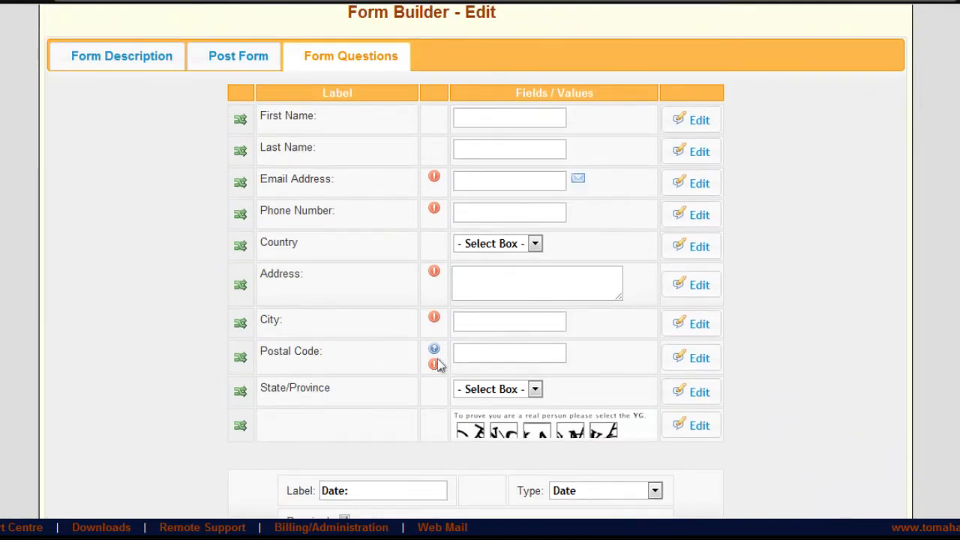
scroll(347, 400, "down", 3)
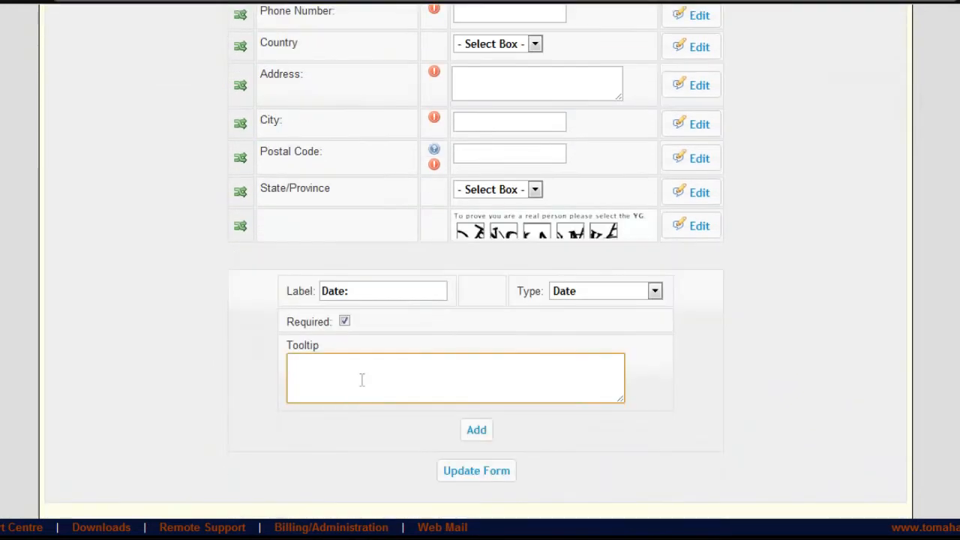
left_click(361, 380)
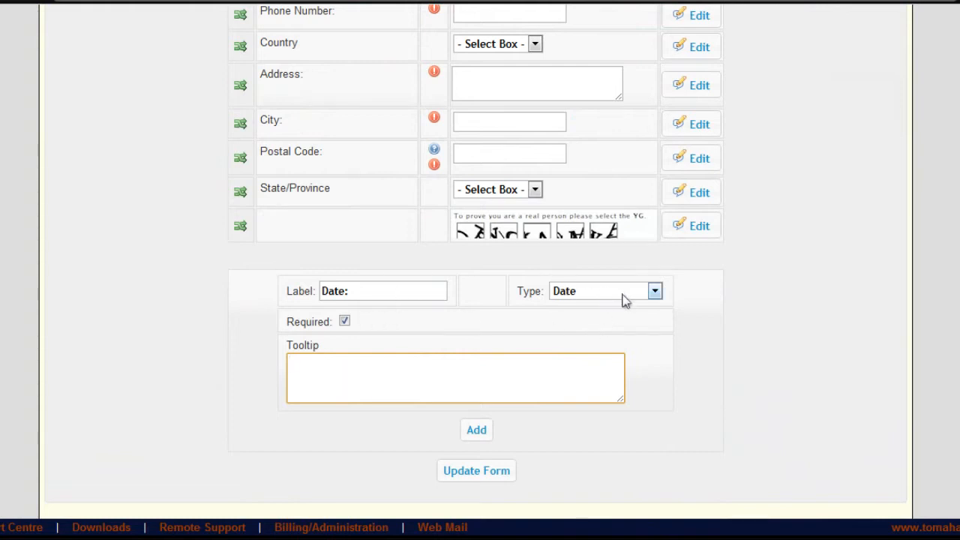
left_click(386, 375)
scroll(306, 332, "up", 3)
scroll(327, 362, "down", 3)
left_click(586, 295)
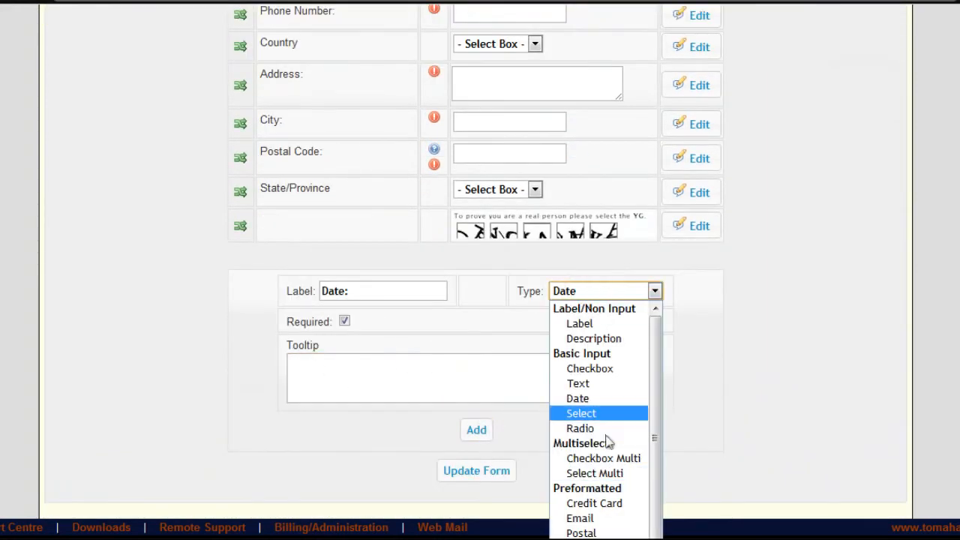
left_click(716, 363)
Add the Date question to the form and move it between State/Province and the image verification question
left_click(477, 434)
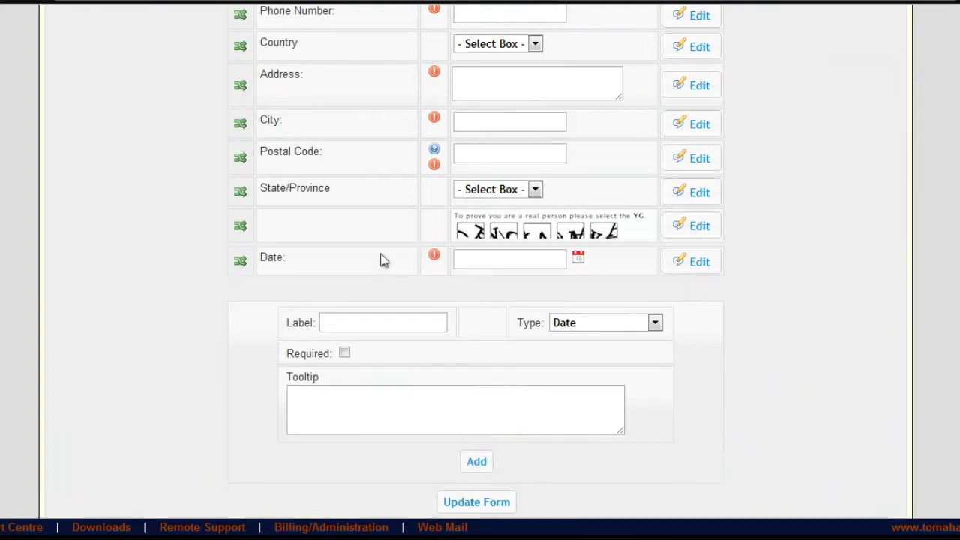
scroll(525, 338, "up", 3)
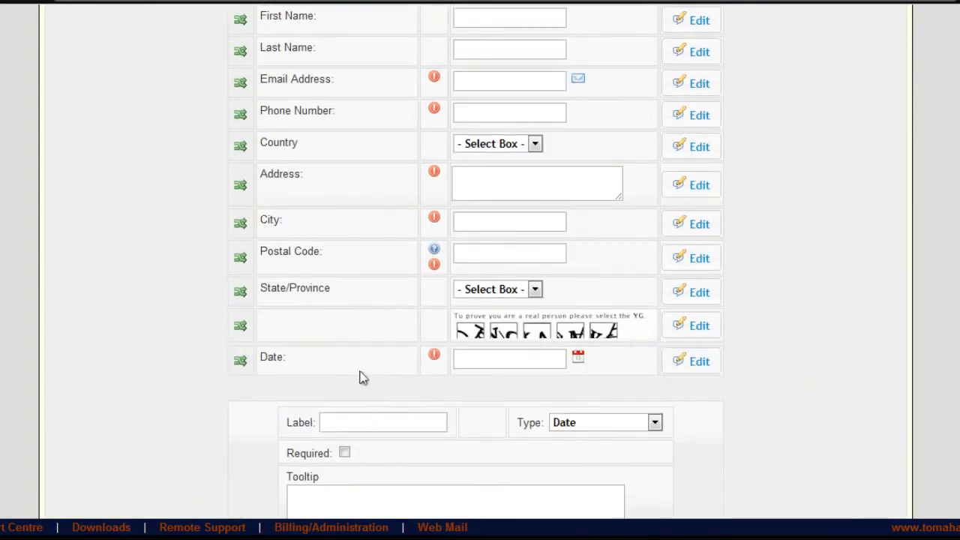
scroll(359, 378, "up", 1)
scroll(359, 378, "up", 1)
mouse_move(338, 452)
left_mouse_down()
mouse_move(365, 407)
mouse_move(370, 338)
mouse_move(345, 441)
left_mouse_up()
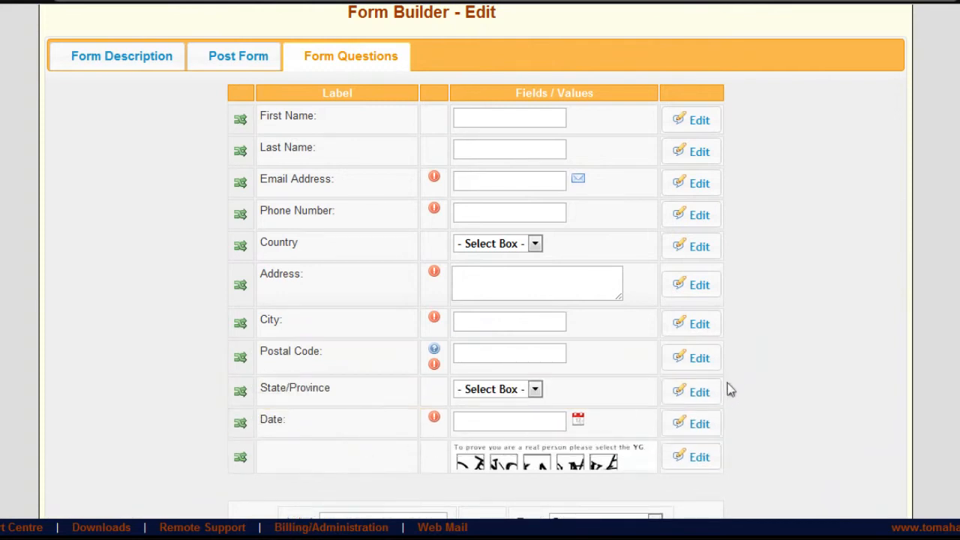
Review the question types and examine the Country and State/Province select lists on the published Shipping Information form
scroll(820, 446, "down", 3)
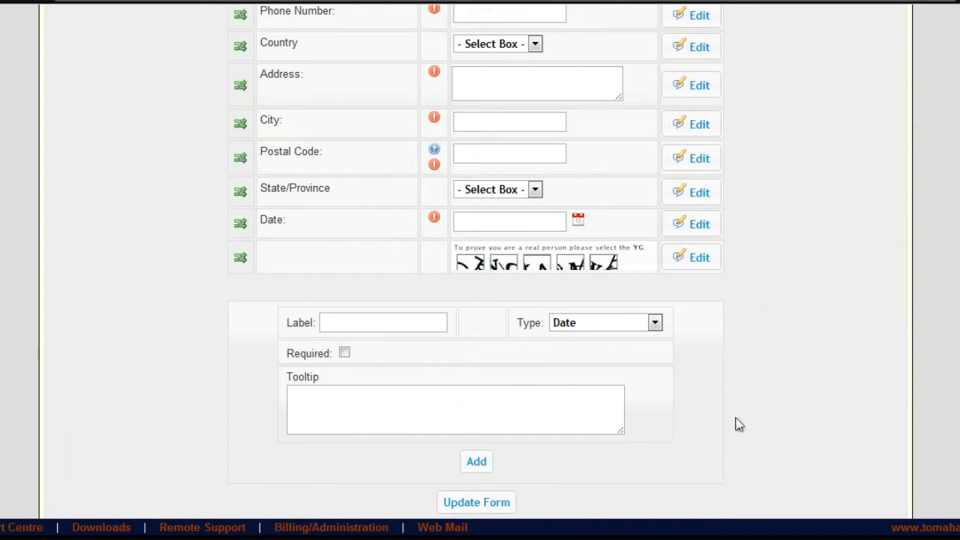
scroll(739, 422, "up", 2)
scroll(713, 405, "down", 2)
left_click(375, 290)
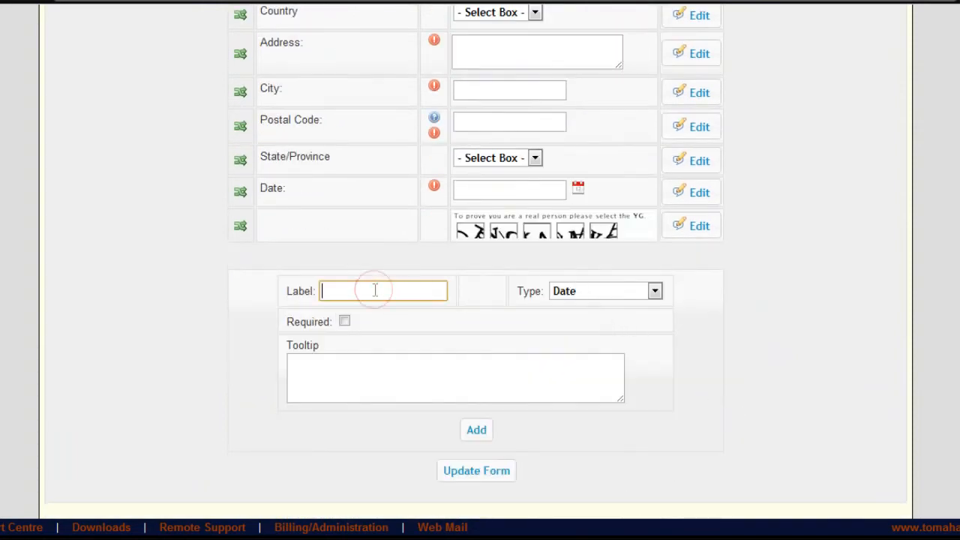
left_click(619, 288)
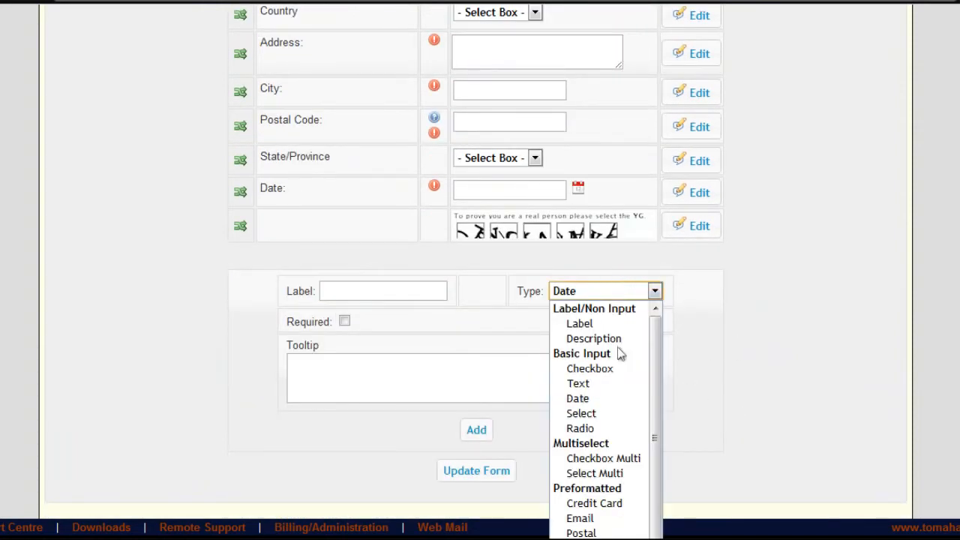
scroll(539, 300, "up", 3)
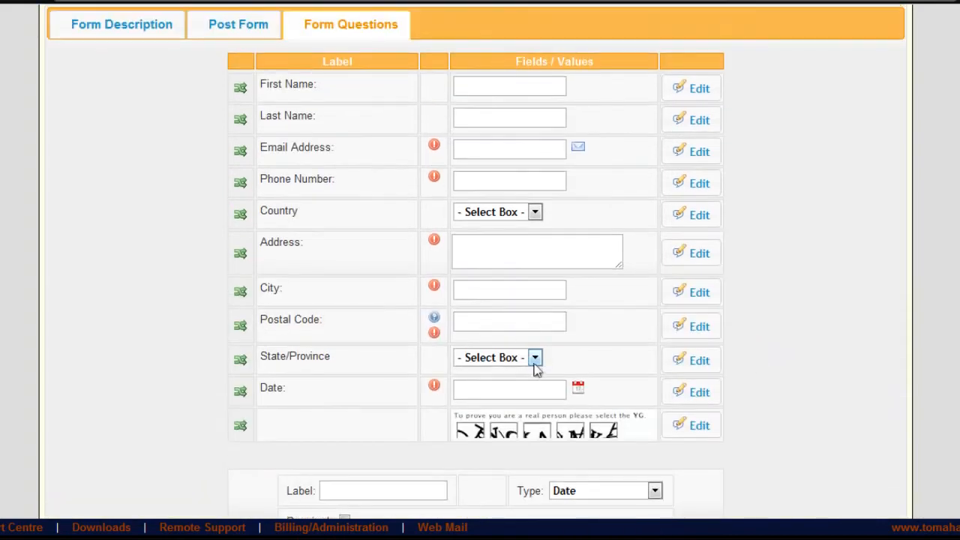
scroll(773, 435, "down", 5)
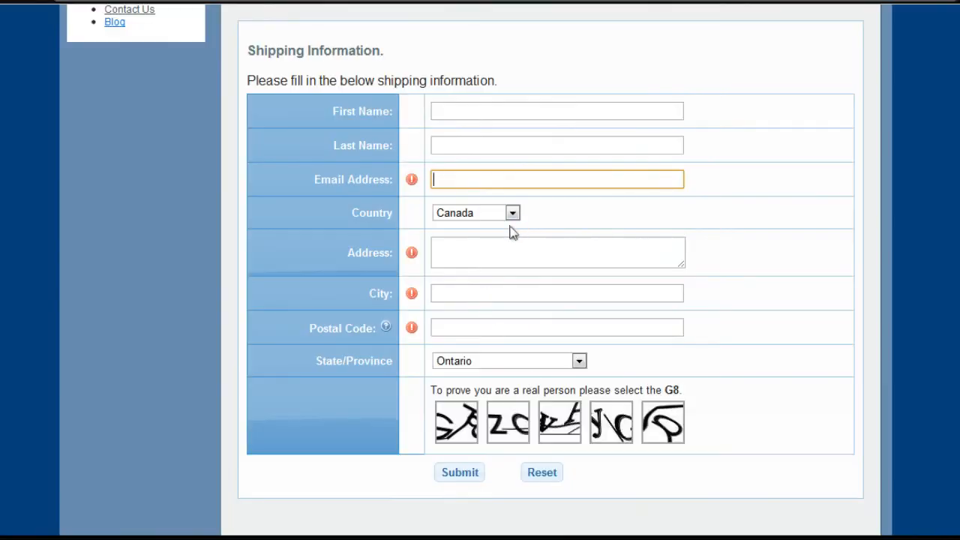
left_click(510, 216)
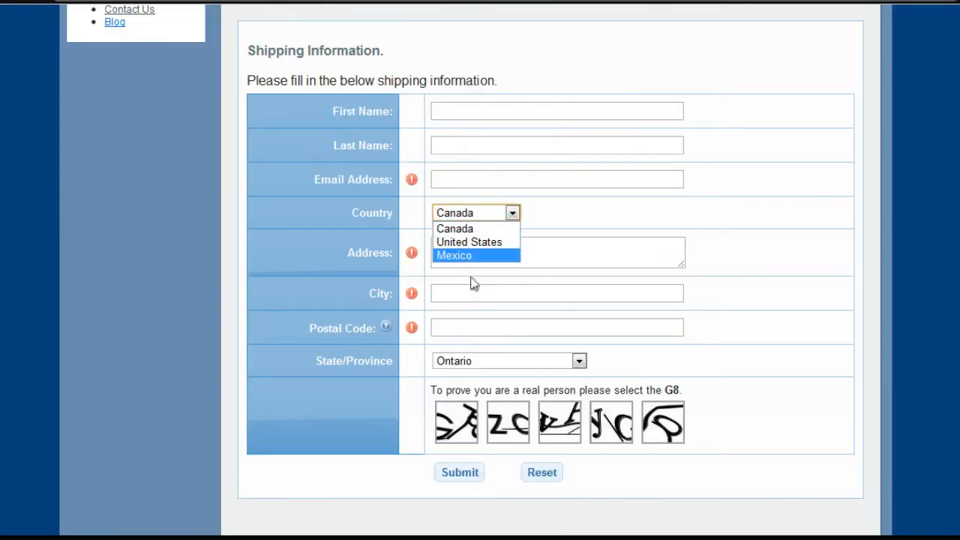
left_click(469, 243)
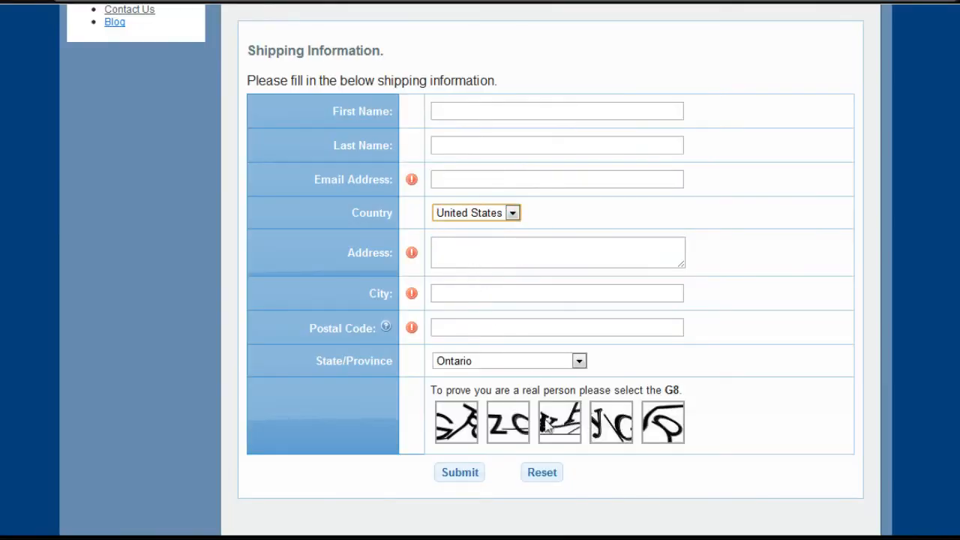
left_click(539, 365)
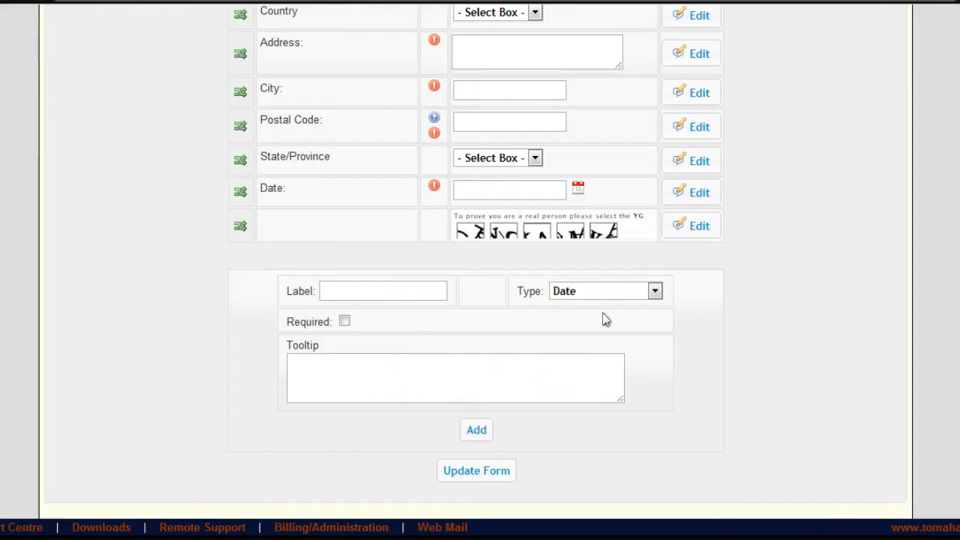
Set the new question's type to Checkbox Multi
left_click(593, 294)
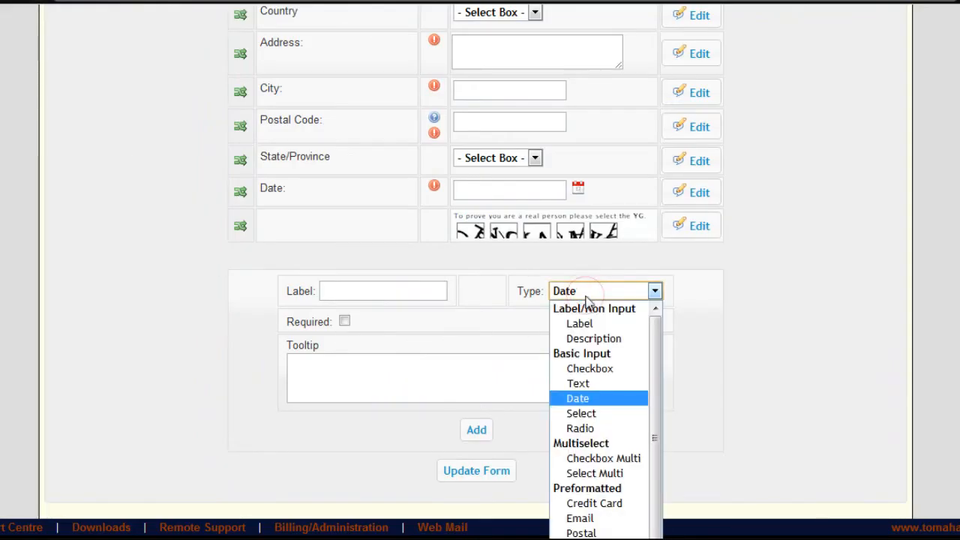
left_click(589, 458)
left_click(453, 425)
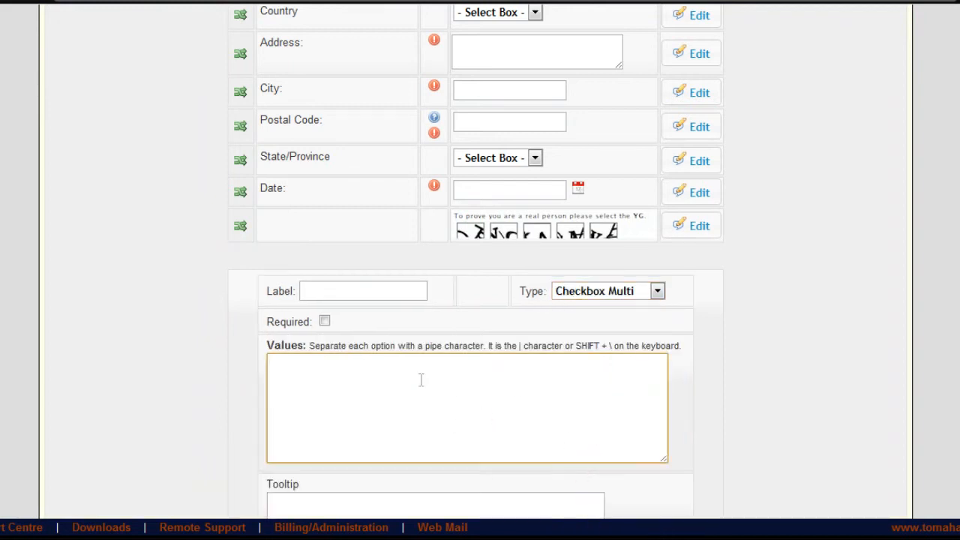
Enter the pipe-separated values "Box 1|Box 2|Box 3|Box 4|" for the checkbox question
left_click_drag(311, 353, 691, 355)
left_click(691, 355)
left_click(616, 382)
left_click_drag(399, 345, 654, 345)
left_click(621, 346)
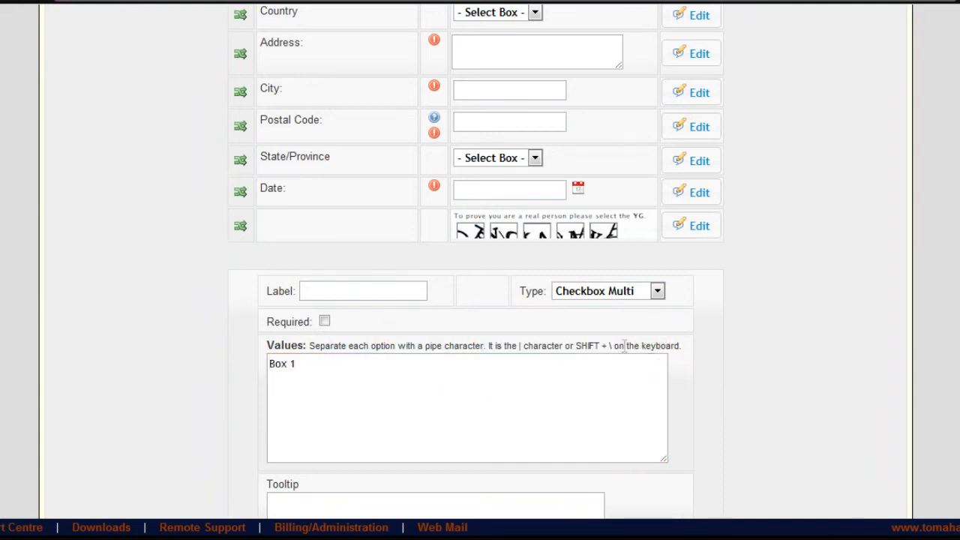
left_click(479, 389)
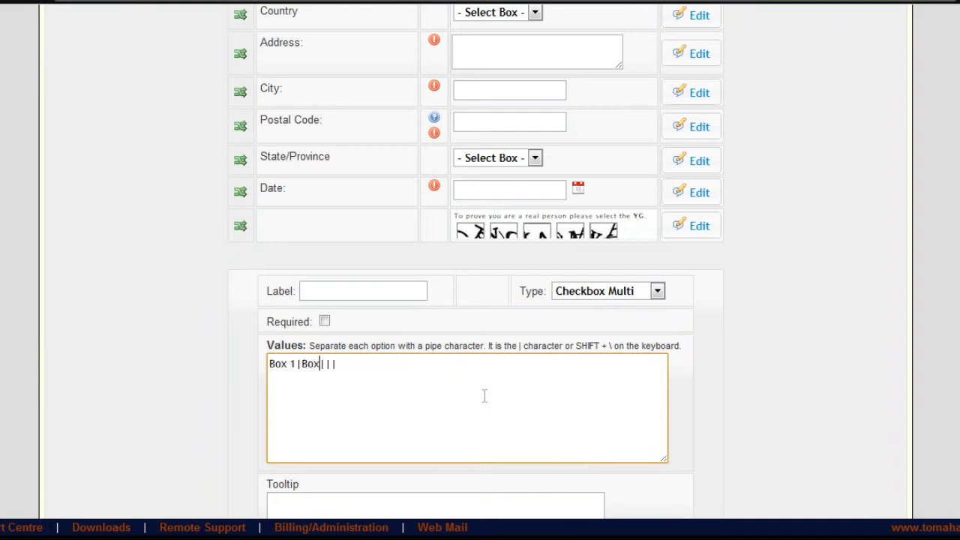
type("2")
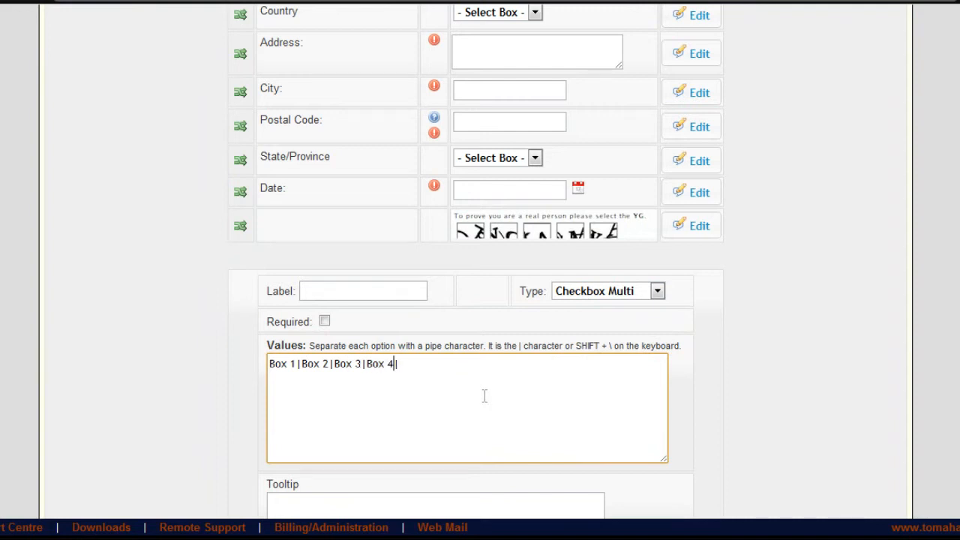
Label the checkbox question "Select One:", leave it optional with an empty tooltip, and add it to the form
left_click(344, 290)
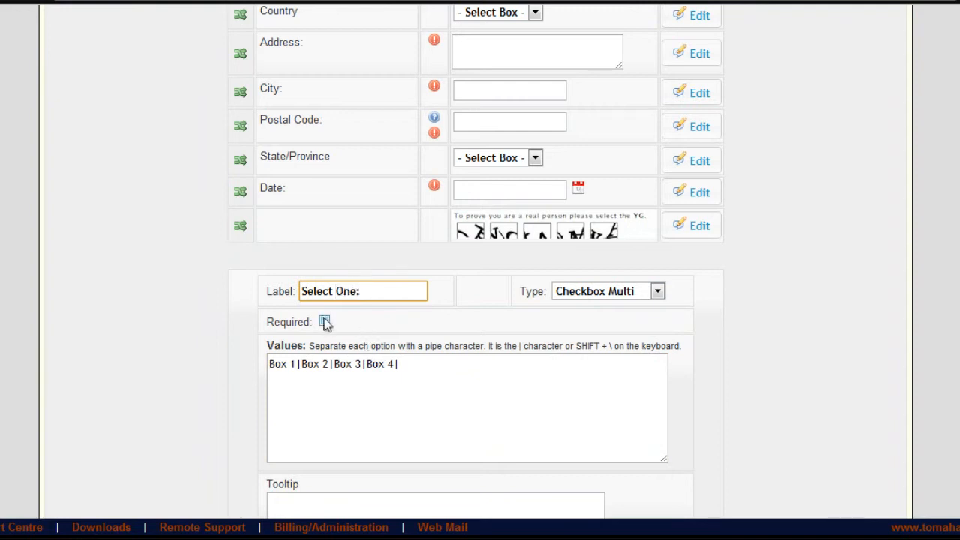
left_click(450, 383)
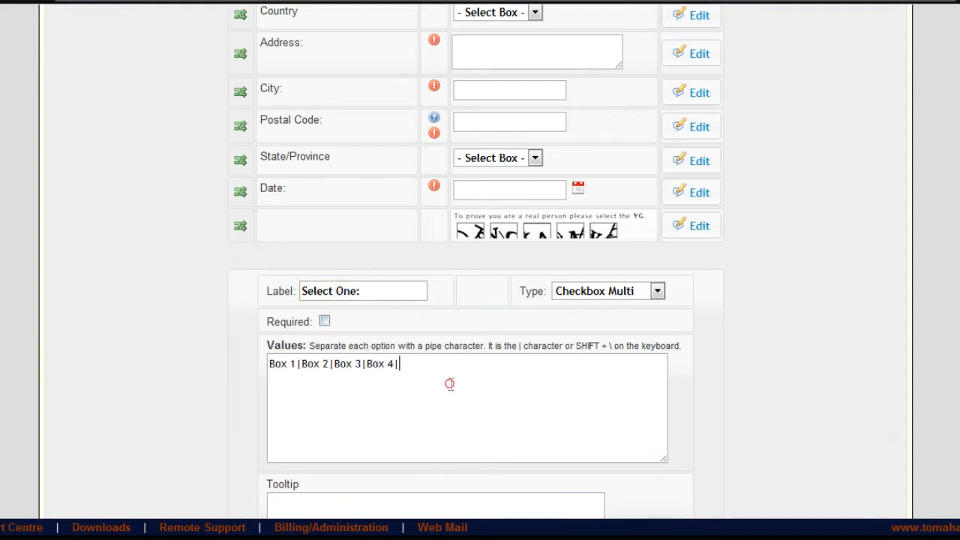
scroll(444, 392, "down", 3)
left_click(453, 399)
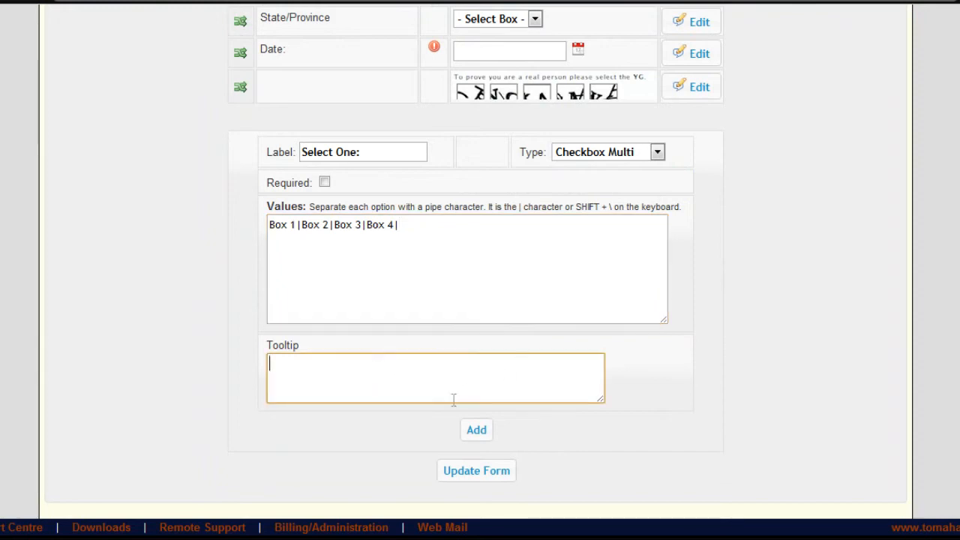
left_click(576, 238)
left_click(480, 430)
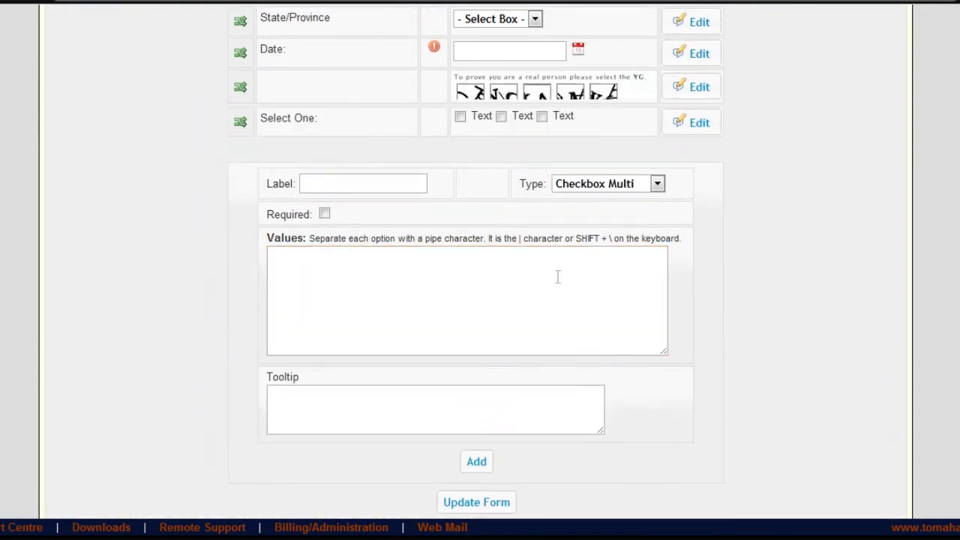
Open the Select One question for editing and look through the available question types, from labels to large textareas
scroll(532, 289, "up", 3)
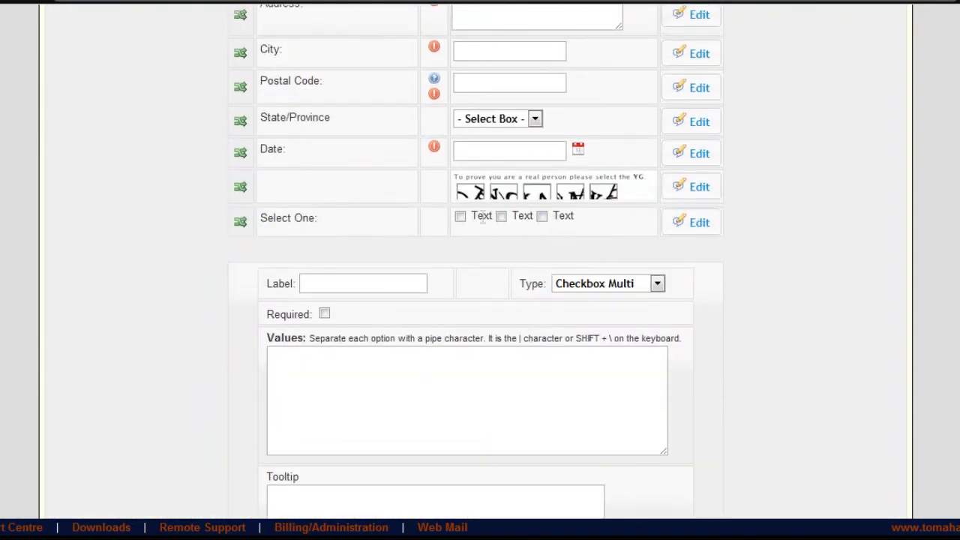
scroll(452, 260, "up", 5)
left_click(705, 433)
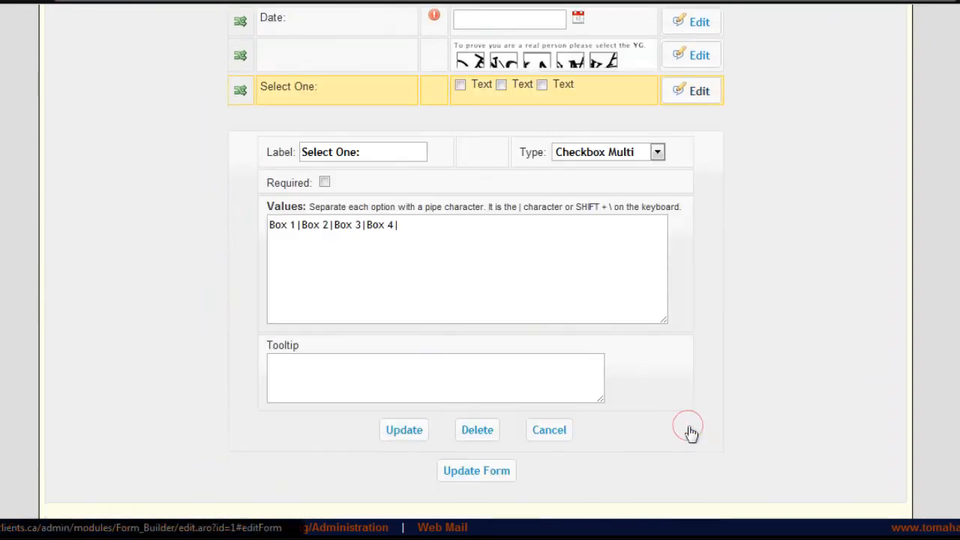
left_click(615, 152)
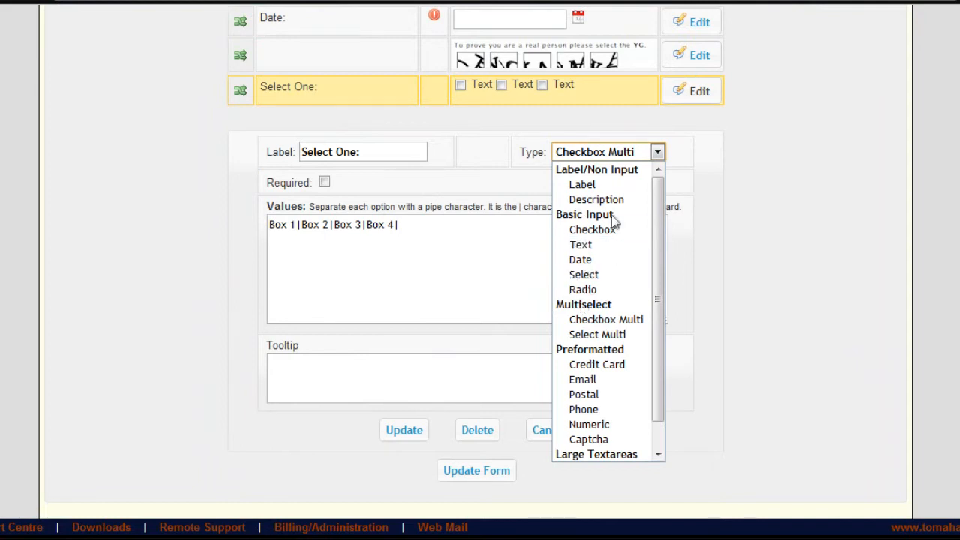
scroll(600, 300, "down", 1)
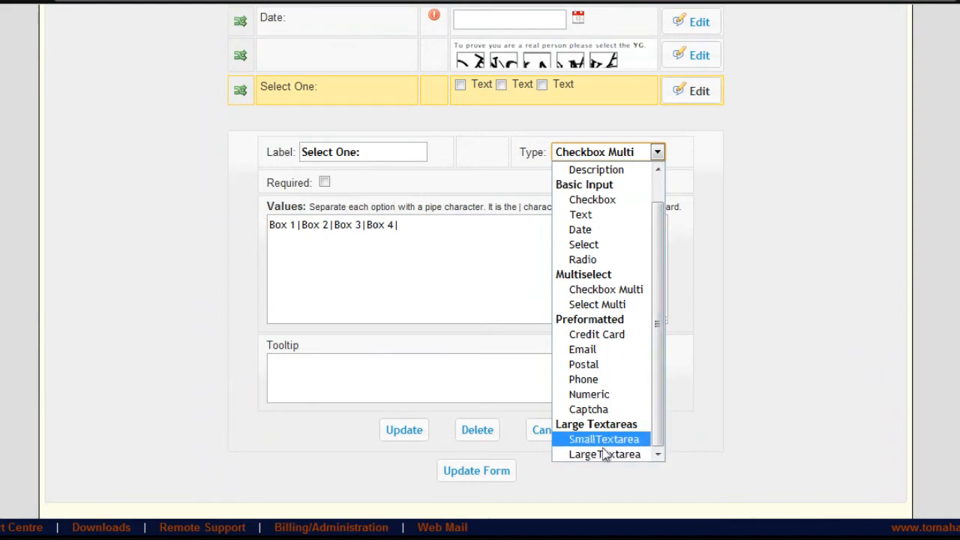
left_click(825, 257)
scroll(656, 439, "up", 6)
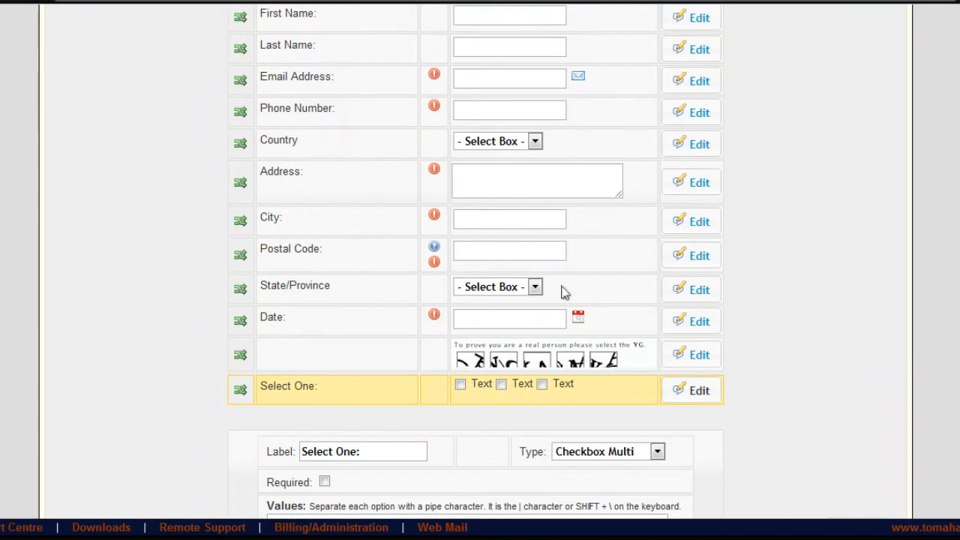
Update the Select One question and save the whole form with its current questions
scroll(605, 358, "down", 4)
left_click(377, 248)
scroll(473, 379, "down", 2)
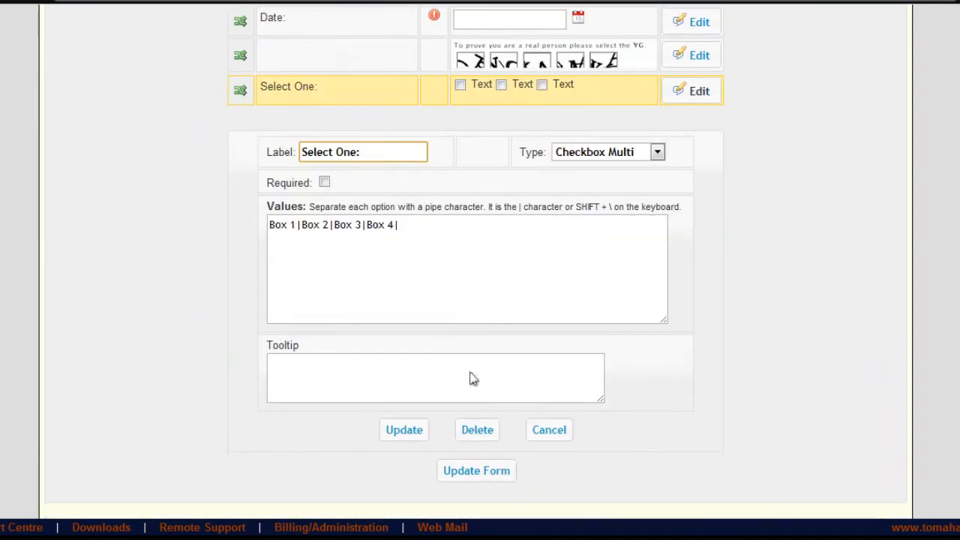
left_click(404, 433)
scroll(156, 354, "up", 10)
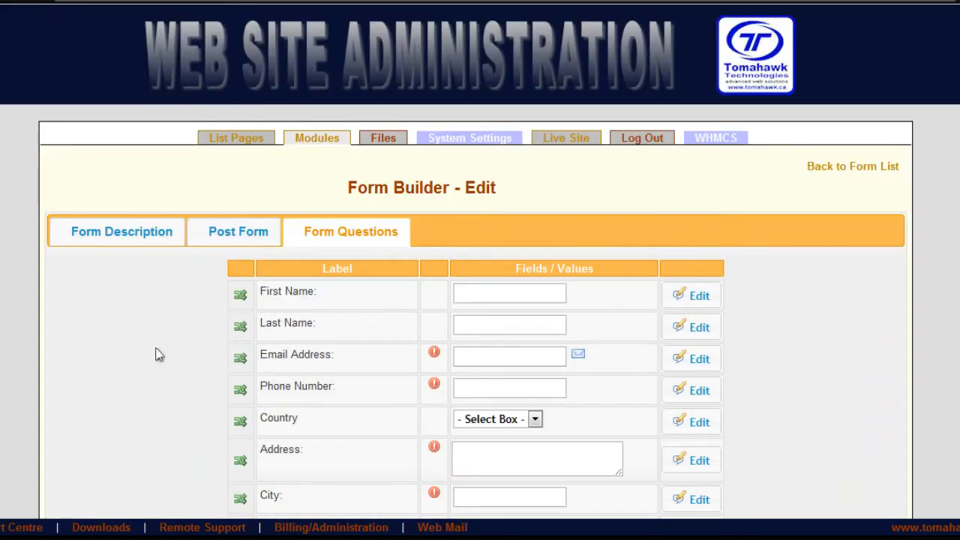
scroll(156, 352, "down", 8)
left_click(476, 483)
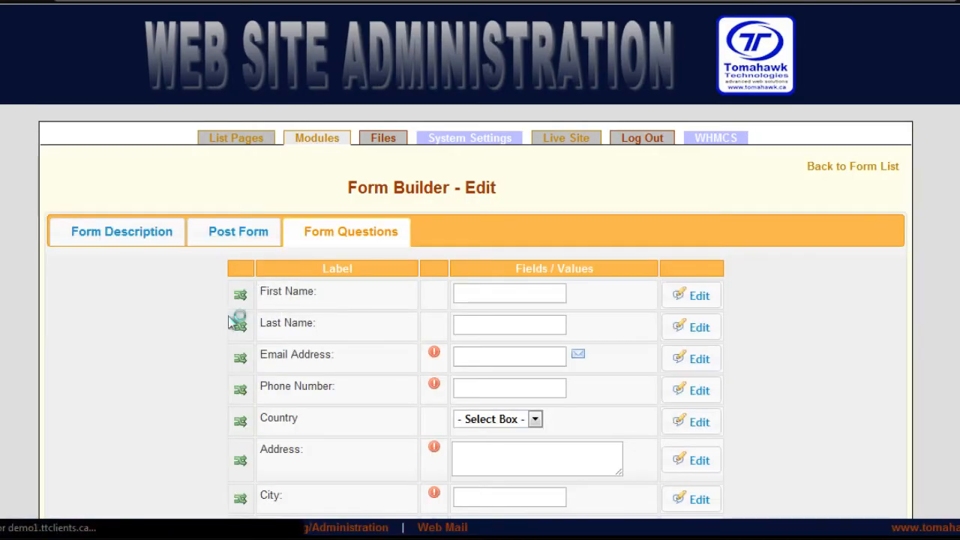
Open the City question for editing and place the cursor in its empty tooltip
scroll(403, 332, "down", 4)
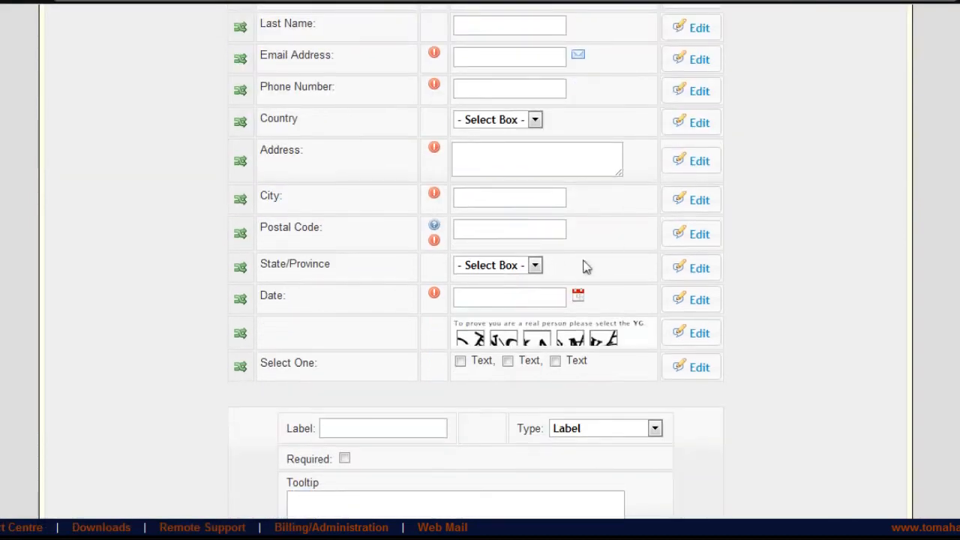
scroll(600, 287, "up", 1)
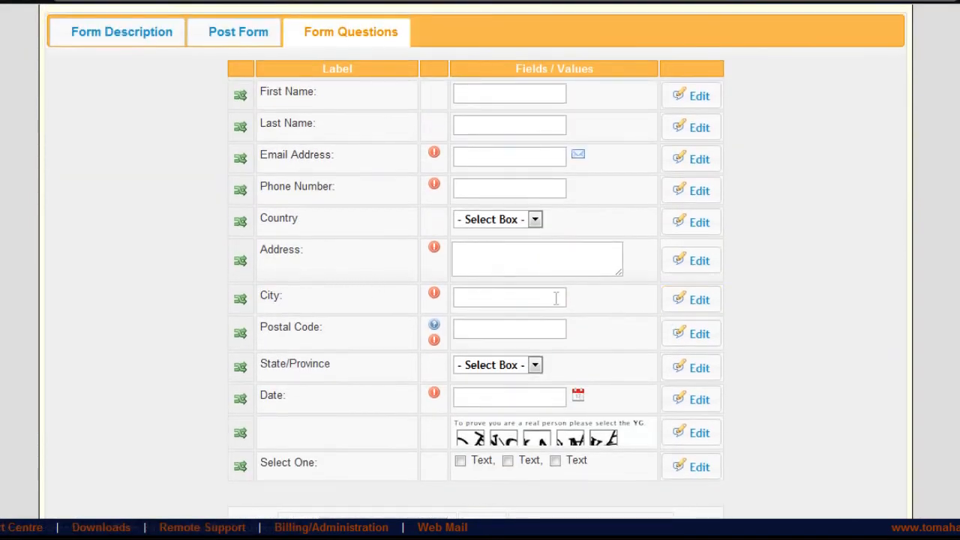
left_click(691, 300)
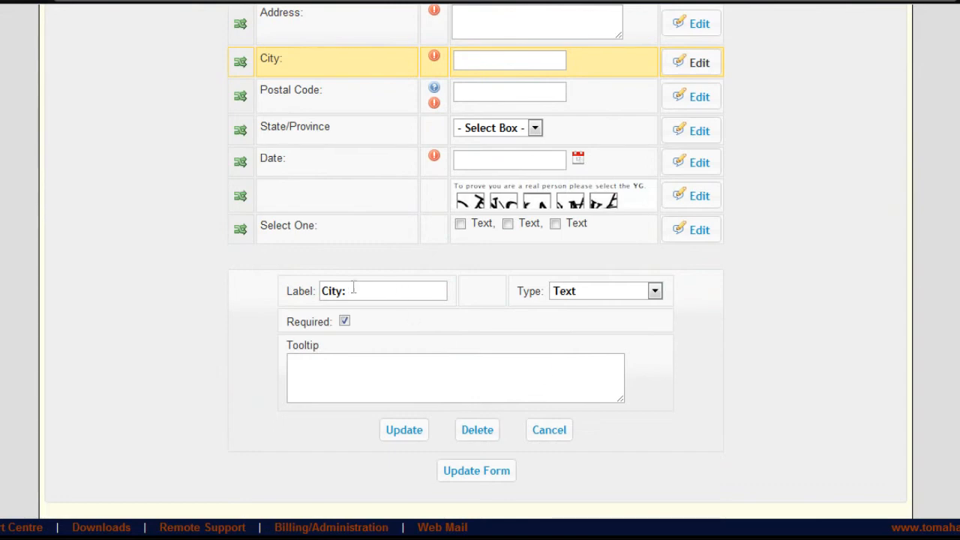
left_click(407, 364)
Switch to the published Shipping Information page and reload it to view the updated form
scroll(405, 377, "up", 5)
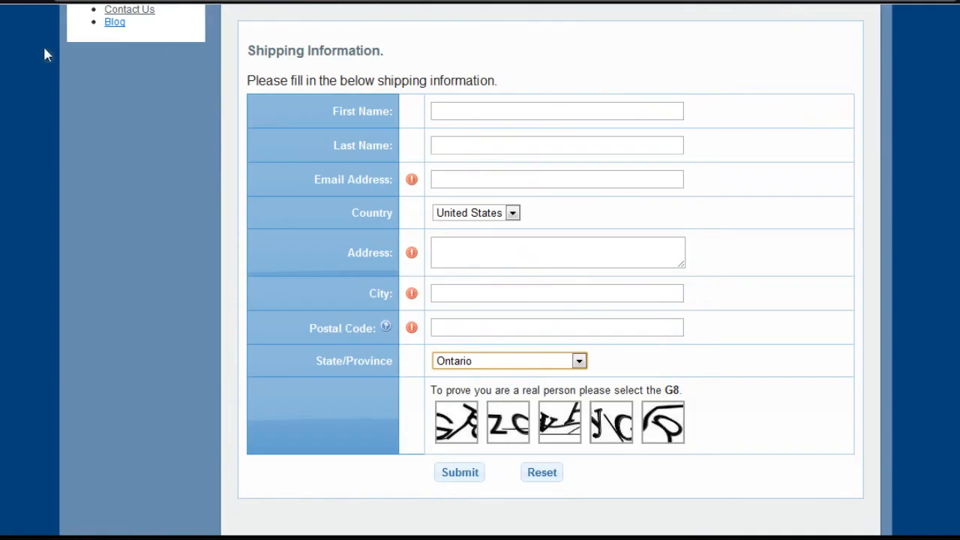
scroll(42, 54, "up", 4)
mouse_move(488, 232)
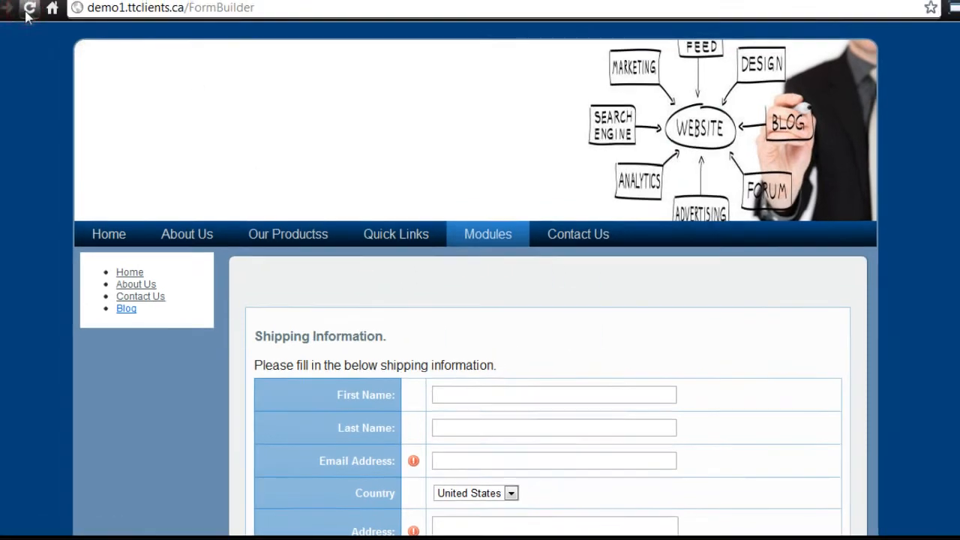
left_click(30, 8)
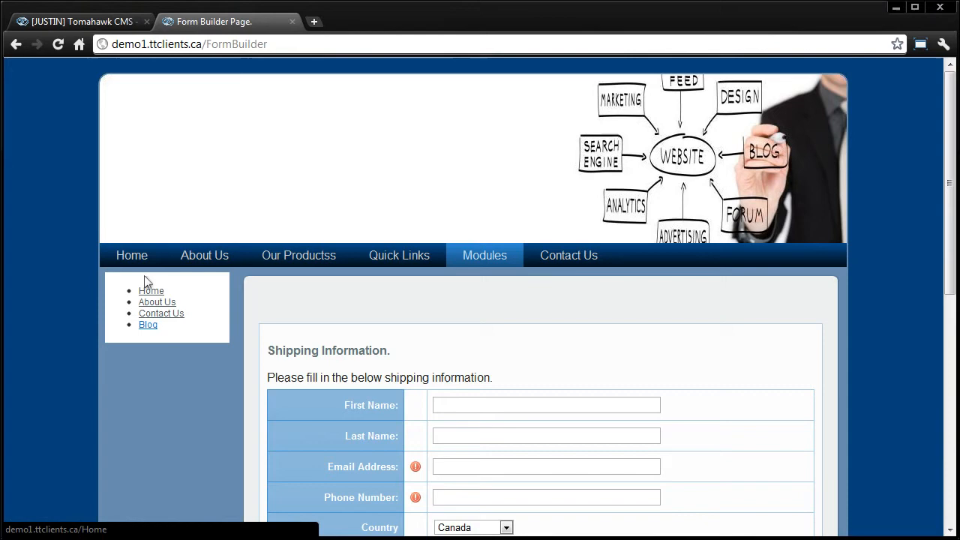
scroll(146, 285, "down", 6)
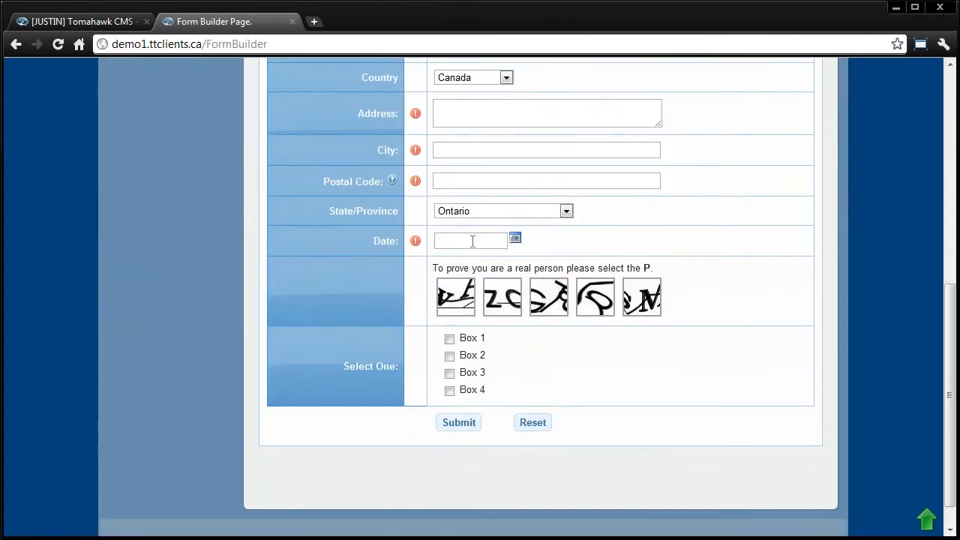
Examine the Date field's calendar with its month and year choices, and close it without picking a date
left_click(472, 241)
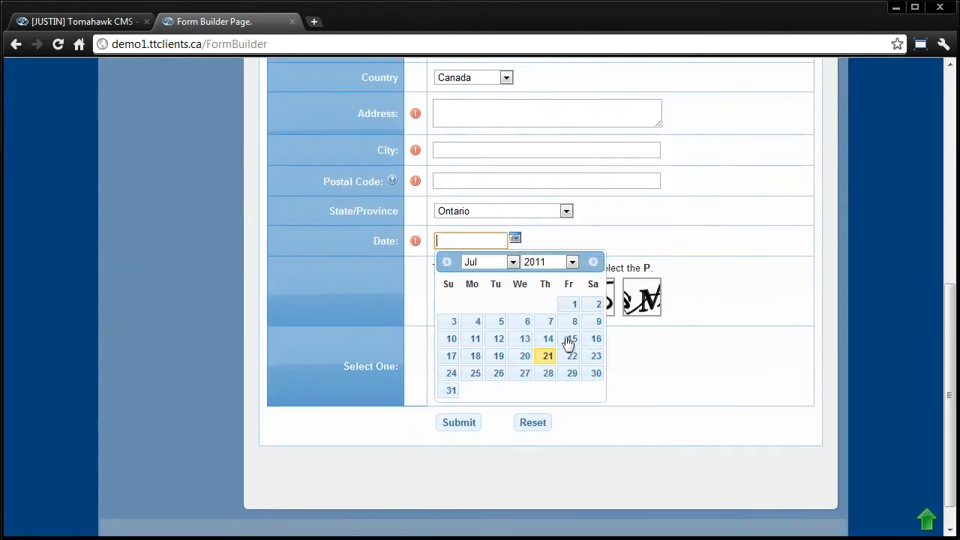
left_click(513, 261)
left_click(571, 263)
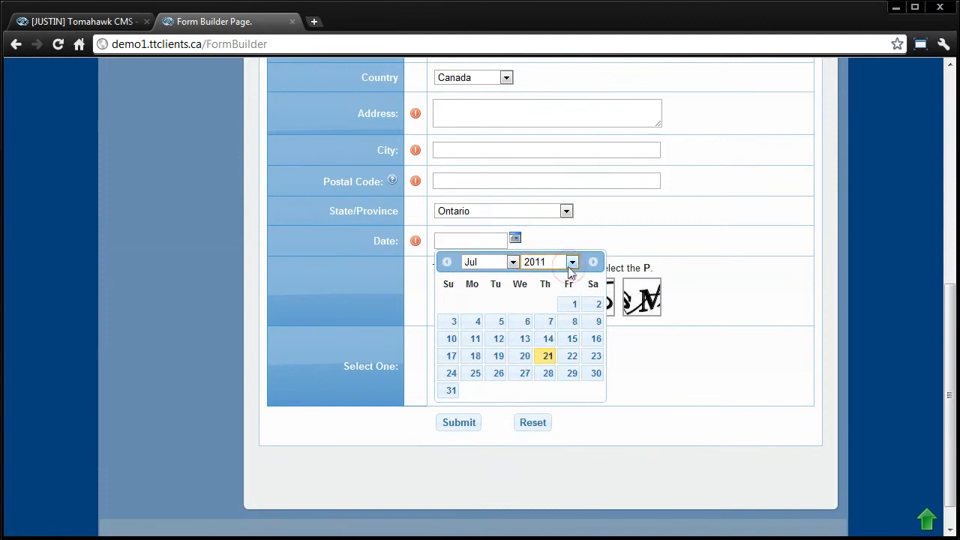
left_click(629, 241)
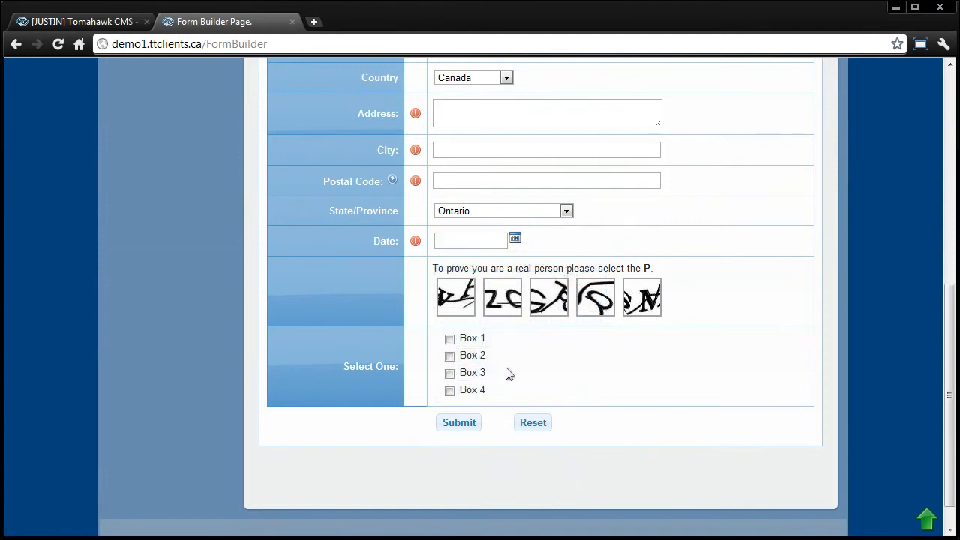
Test the Select One question by ticking and clearing the Box 1 and Box 2 checkboxes
left_click(449, 339)
left_click(449, 356)
left_click(450, 357)
left_click(450, 356)
left_click(449, 339)
left_click(449, 356)
Examine the Postal Code tooltip, the required-field markers and the rest of the published form
scroll(473, 404, "up", 5)
mouse_move(392, 366)
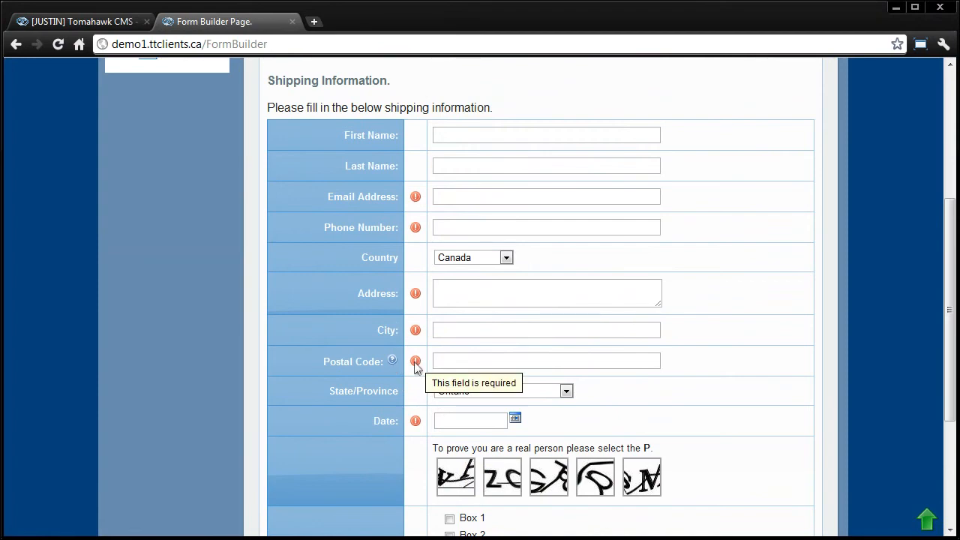
scroll(435, 383, "down", 5)
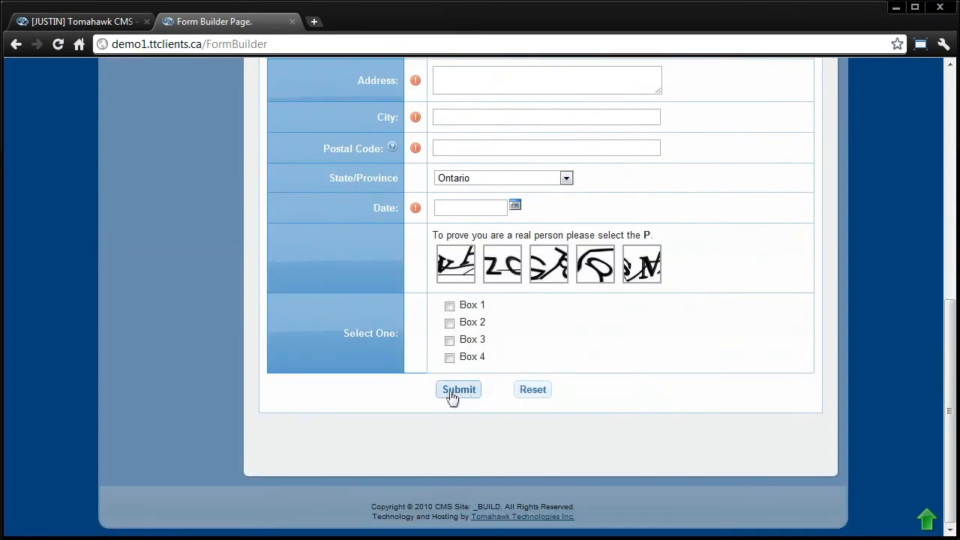
scroll(484, 360, "up", 10)
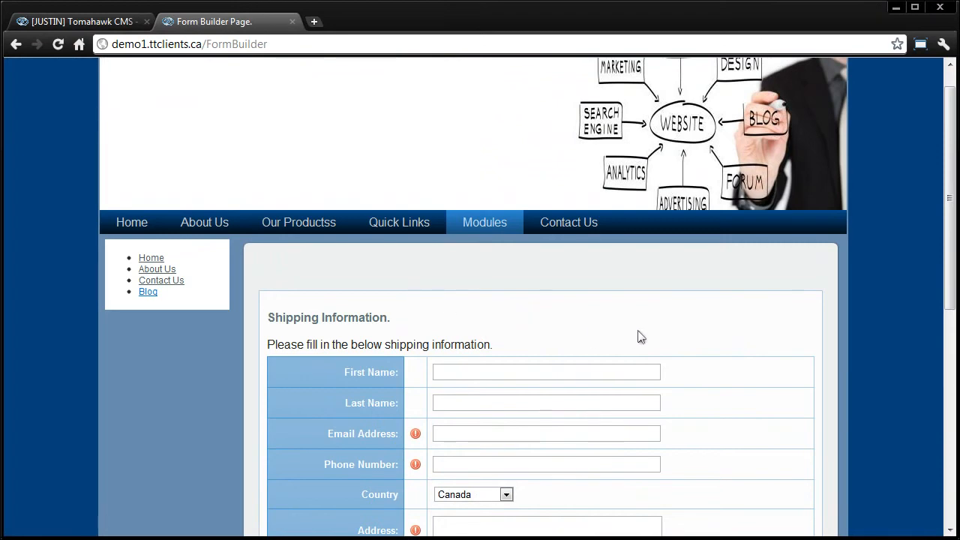
scroll(522, 358, "down", 8)
scroll(242, 248, "up", 4)
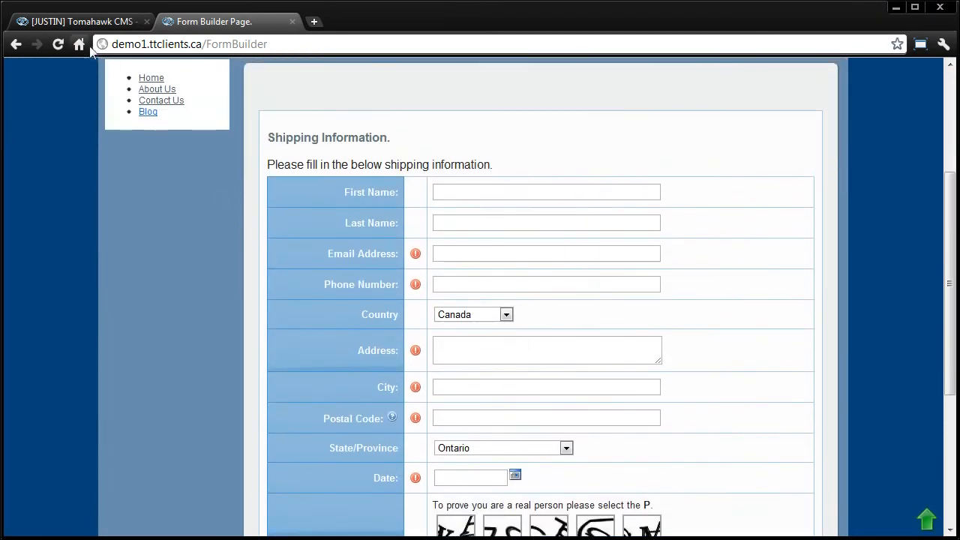
Return to the Form Builder edit page and review the list of form questions
left_click(94, 21)
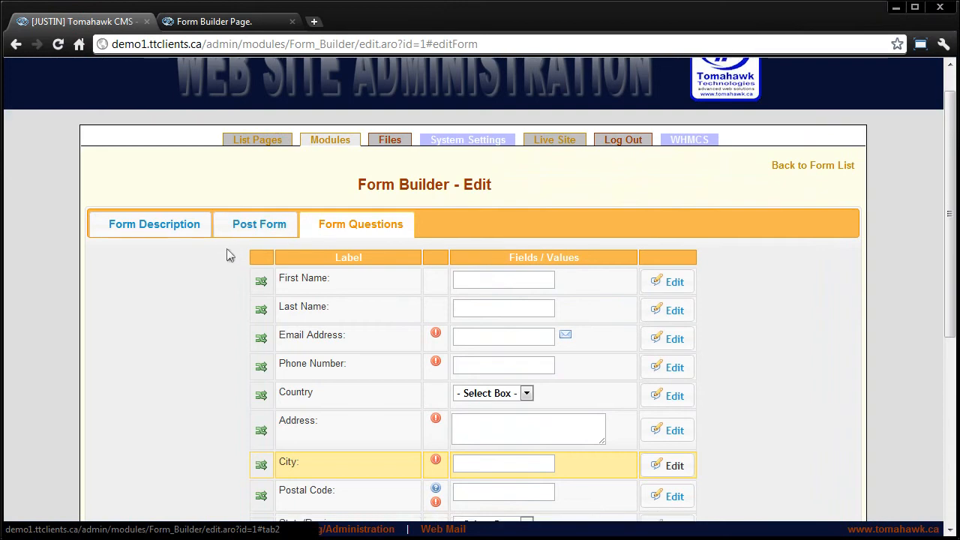
scroll(230, 254, "down", 5)
scroll(240, 285, "up", 4)
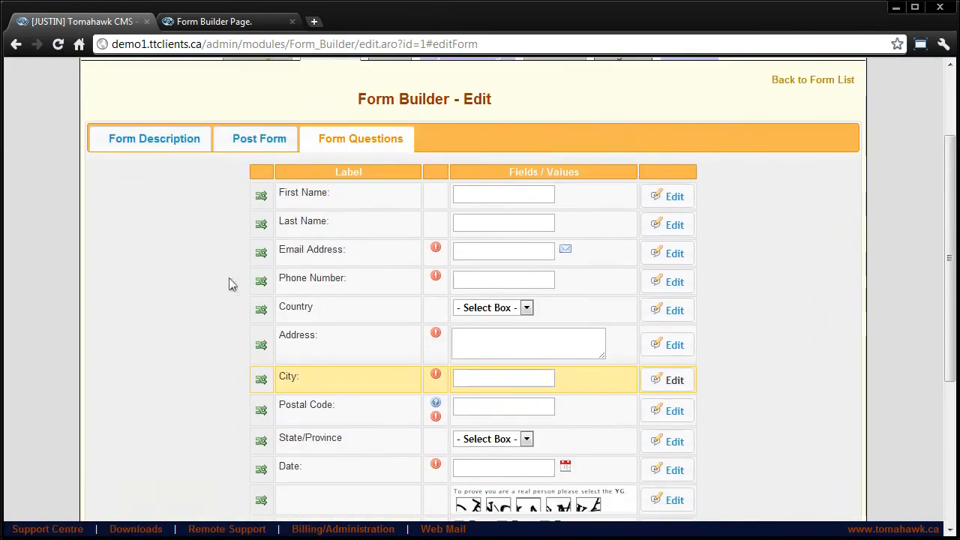
scroll(222, 270, "up", 2)
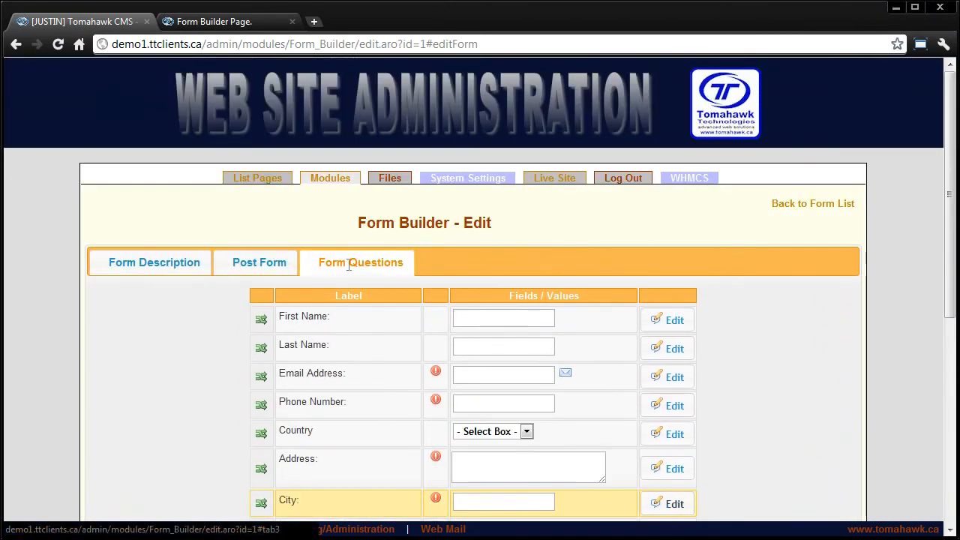
scroll(390, 240, "down", 6)
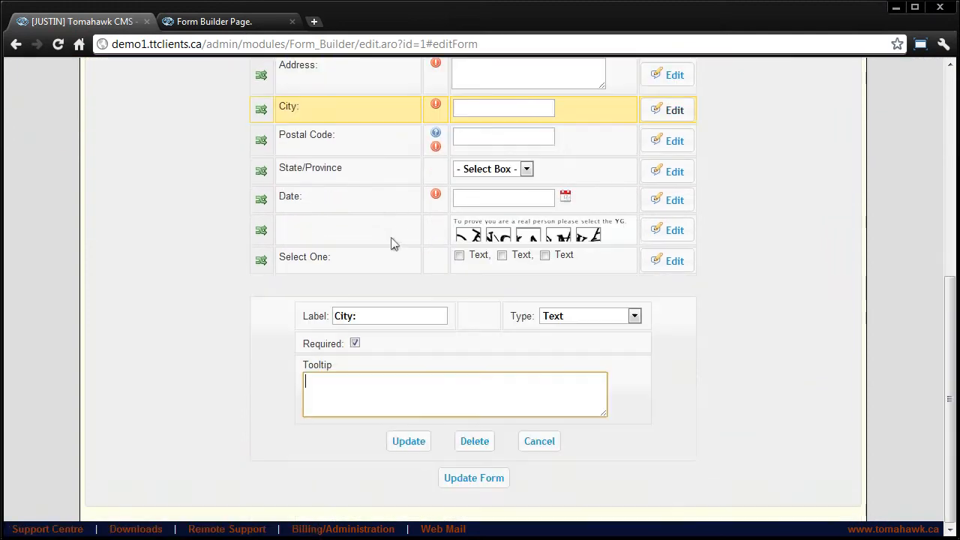
scroll(694, 416, "up", 3)
scroll(692, 428, "down", 3)
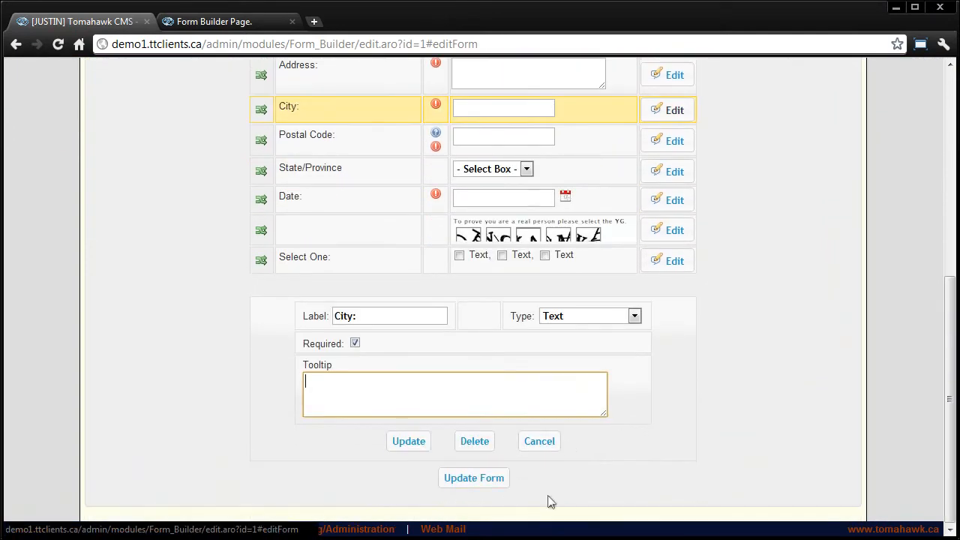
scroll(548, 502, "up", 6)
Open the Post Form settings and examine the after-submit actions and email fields
left_click(257, 270)
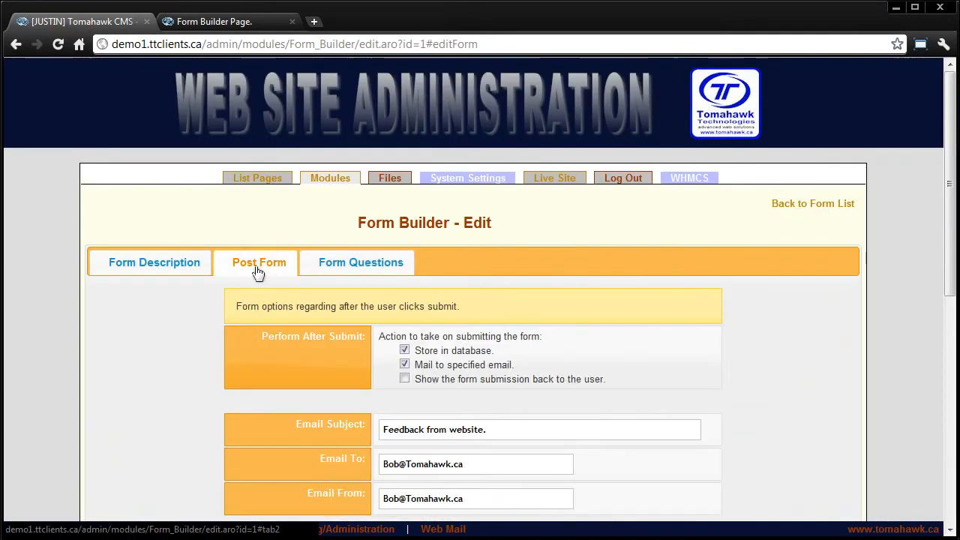
scroll(246, 323, "down", 3)
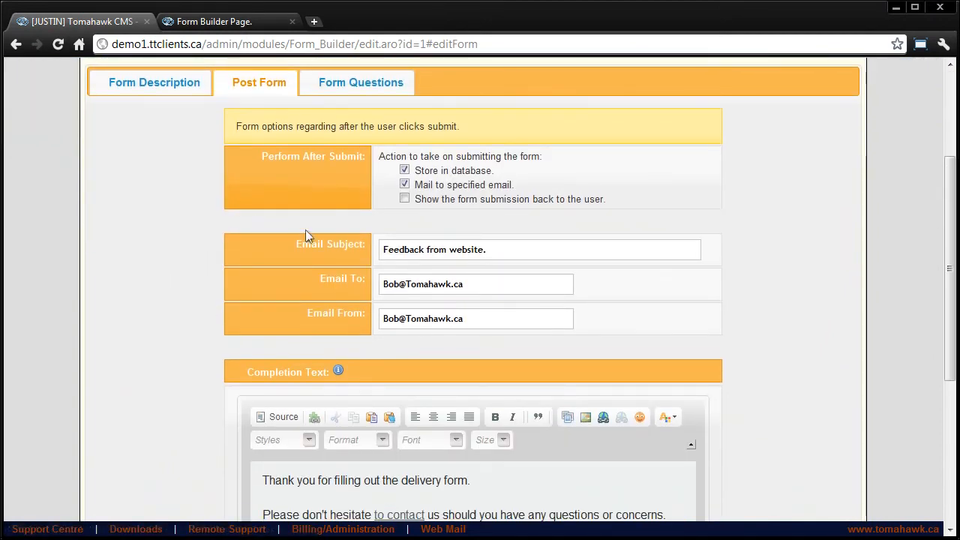
scroll(460, 225, "up", 2)
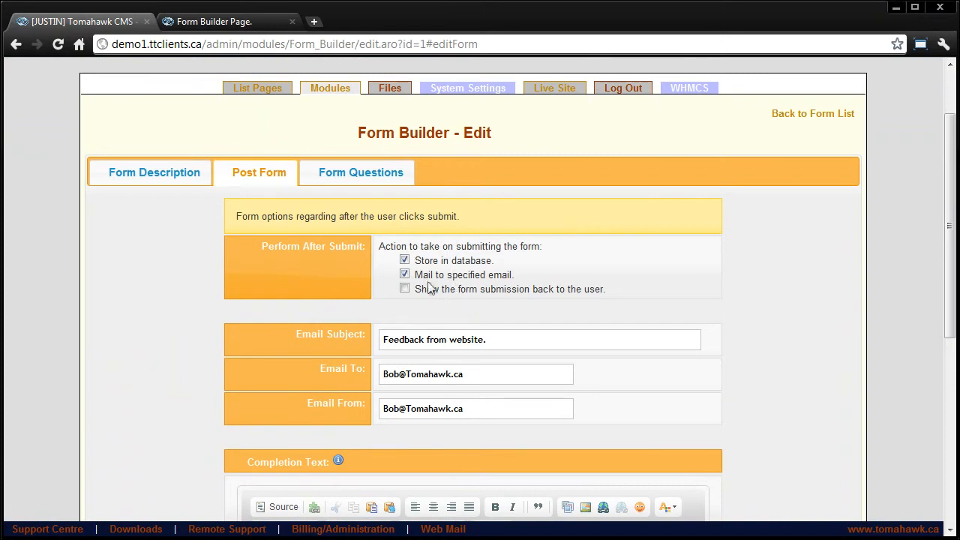
mouse_move(417, 278)
left_mouse_down()
mouse_move(514, 275)
mouse_move(423, 278)
left_mouse_up()
left_click(521, 277)
left_click(464, 285)
left_click(361, 178)
left_click(270, 170)
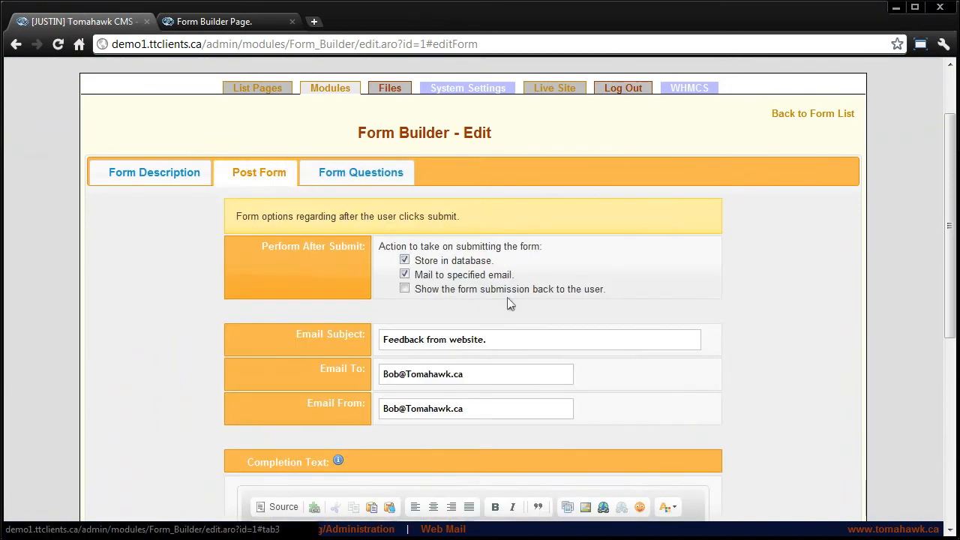
left_click(479, 346)
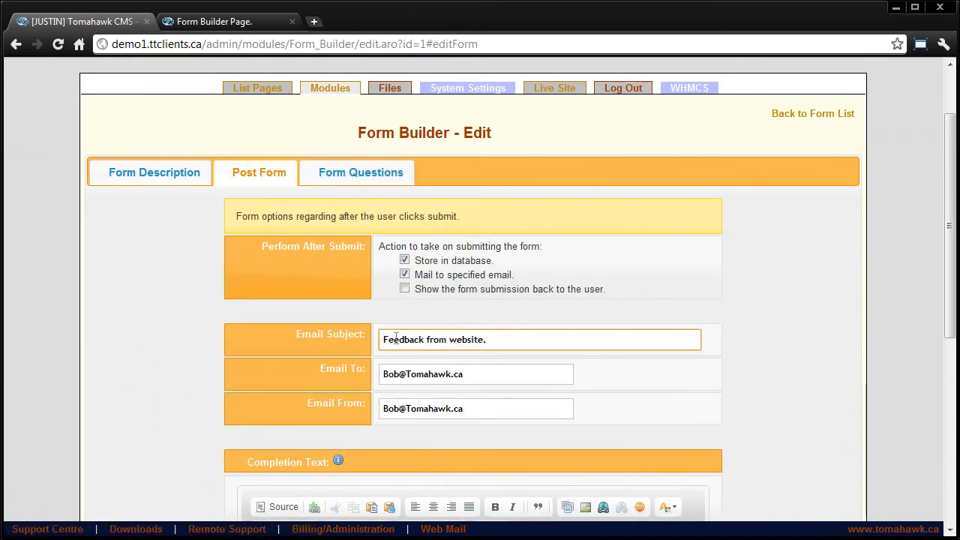
Toggle the "Mail to specified email" action off and back on
left_click(404, 275)
left_click(404, 275)
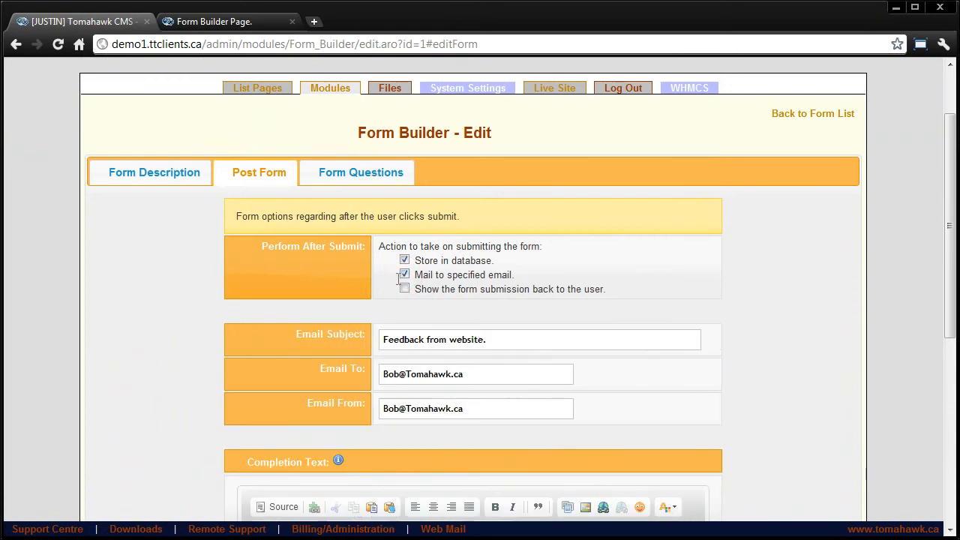
left_click(404, 274)
left_click(404, 275)
Highlight the Email Subject text to examine it, and clear the selection
left_click(523, 338)
left_click_drag(552, 339, 335, 328)
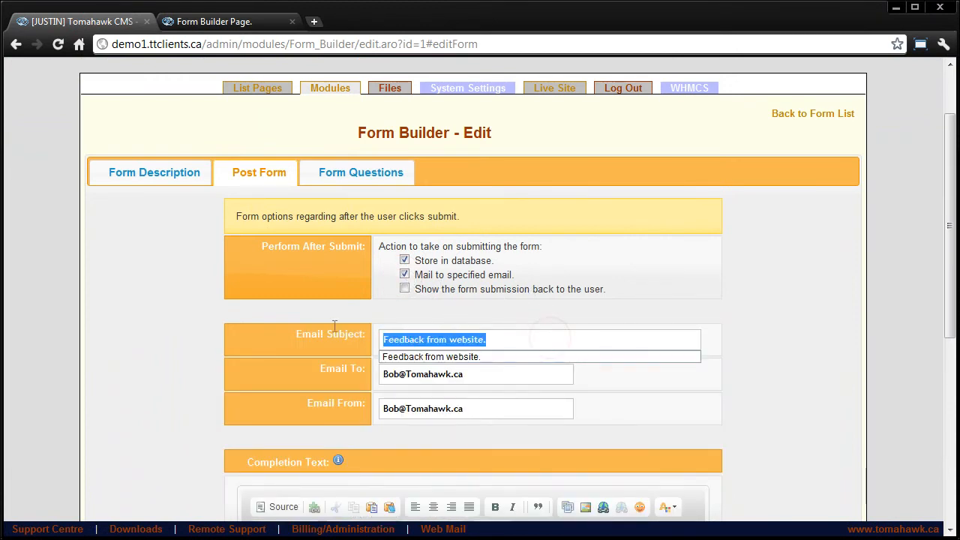
left_click(506, 334)
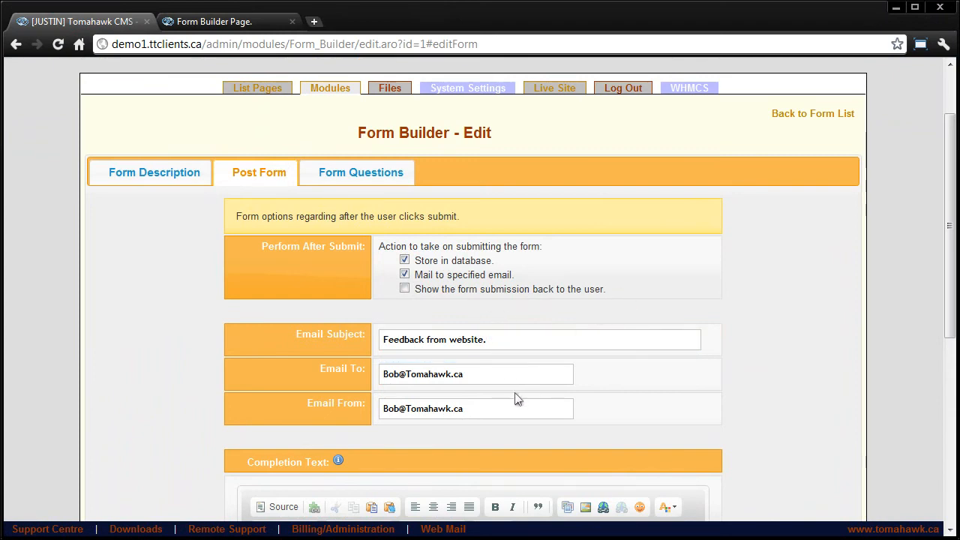
Examine the Email To and Email From fields in the post-submission settings without changing them
left_click(478, 381)
scroll(473, 386, "down", 2)
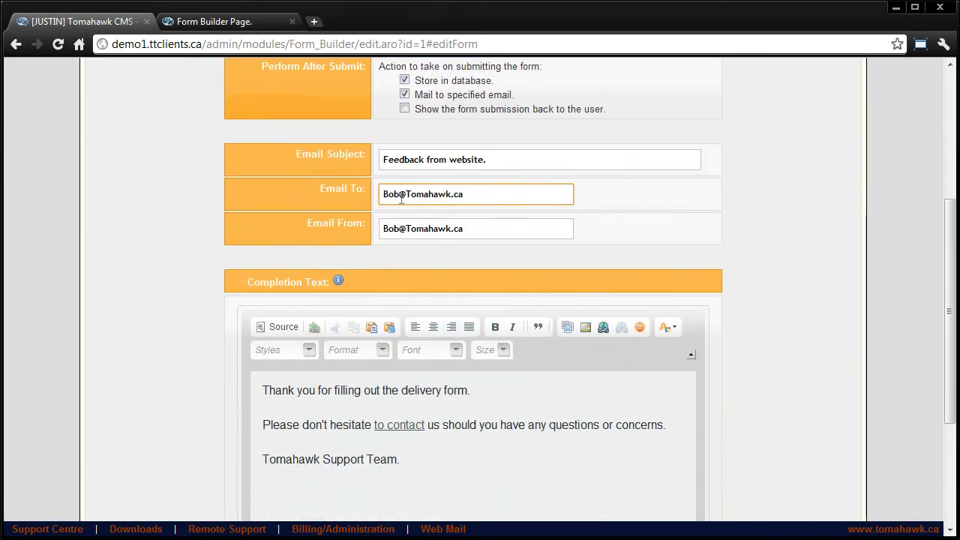
left_click(434, 229)
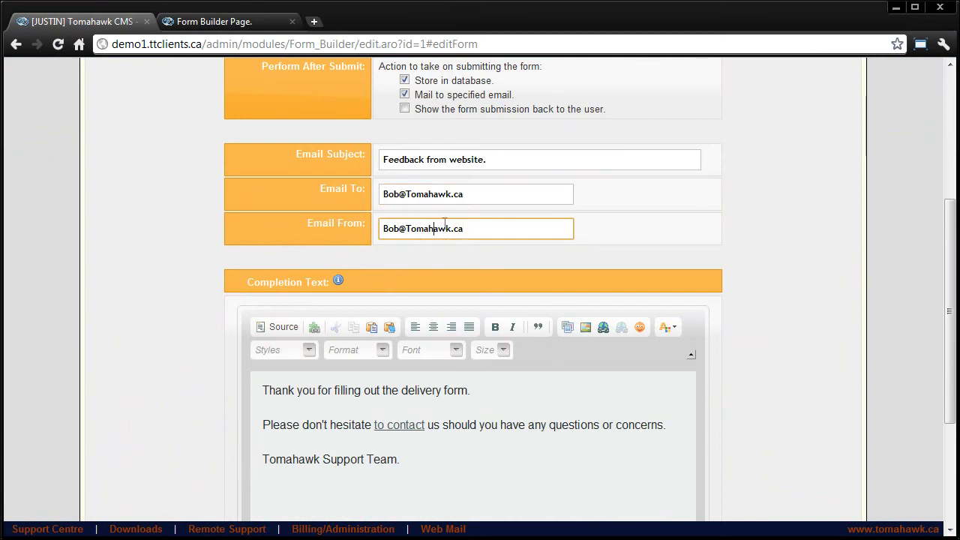
left_click(511, 234)
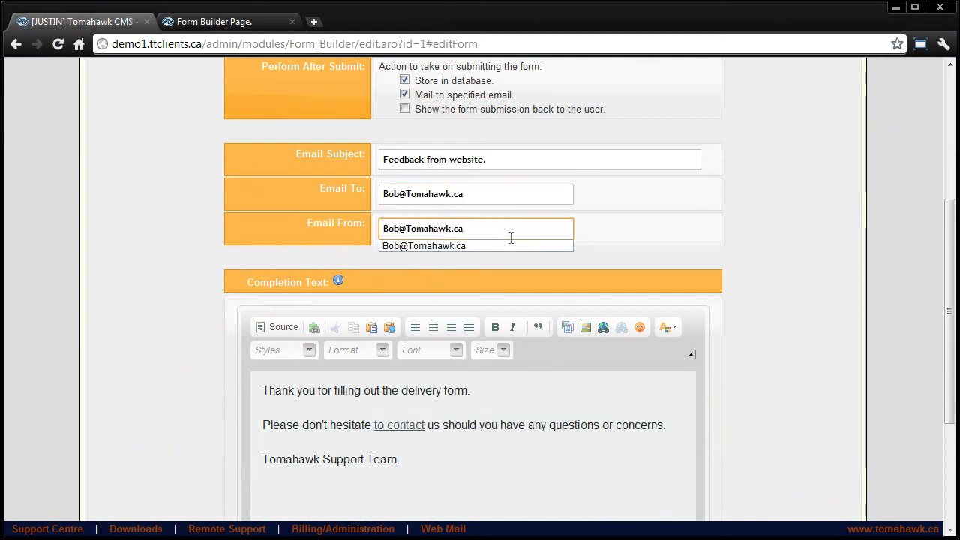
left_click(713, 237)
Examine the Completion Text message in its editor
scroll(720, 238, "down", 2)
left_click(458, 281)
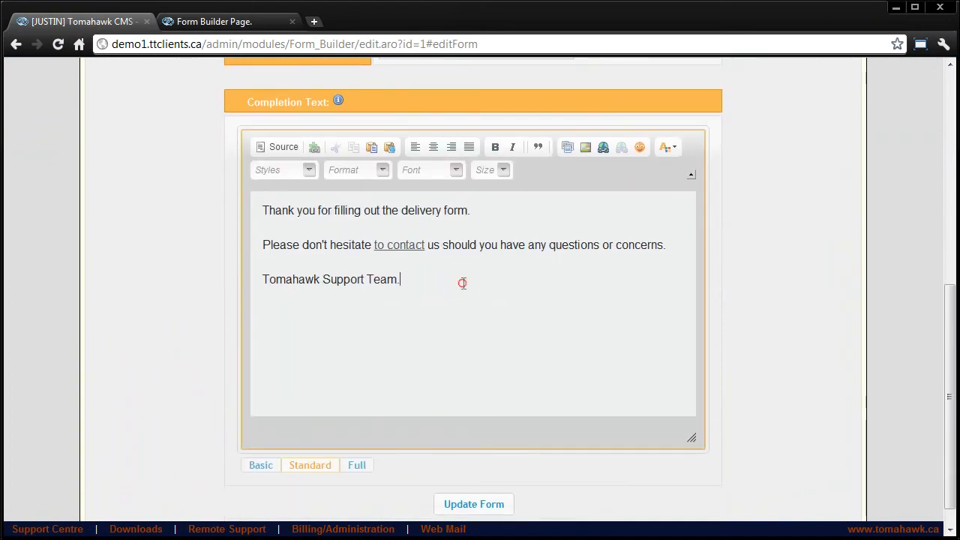
left_click(437, 289)
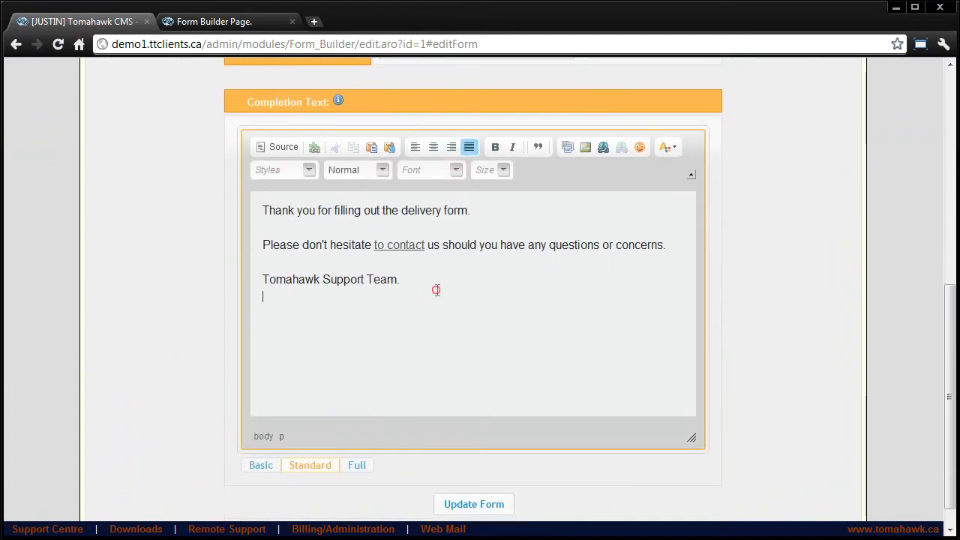
scroll(435, 285, "up", 1)
Review the published Shipping Information form from its first field down to the Submit button
left_click(214, 25)
scroll(525, 263, "down", 1)
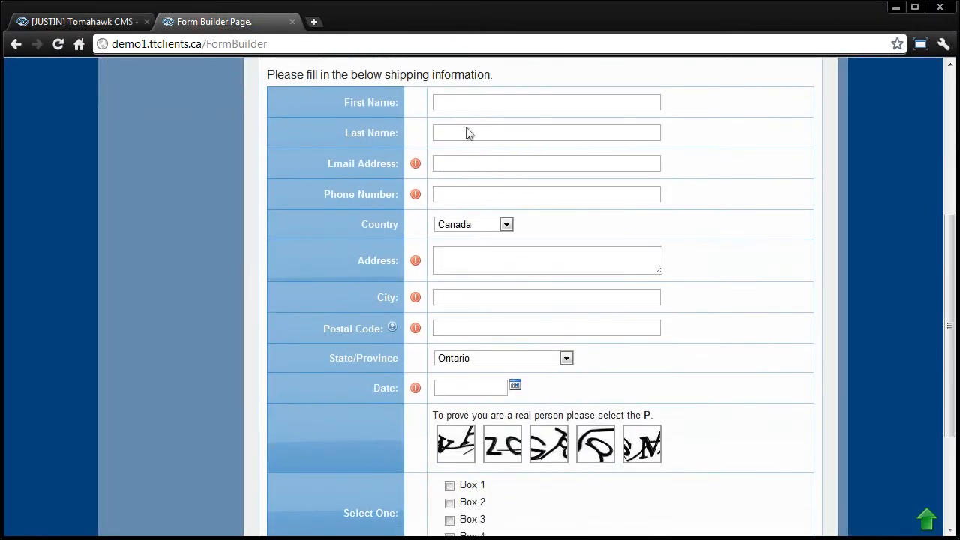
left_click(475, 102)
scroll(503, 199, "up", 3)
scroll(405, 260, "down", 3)
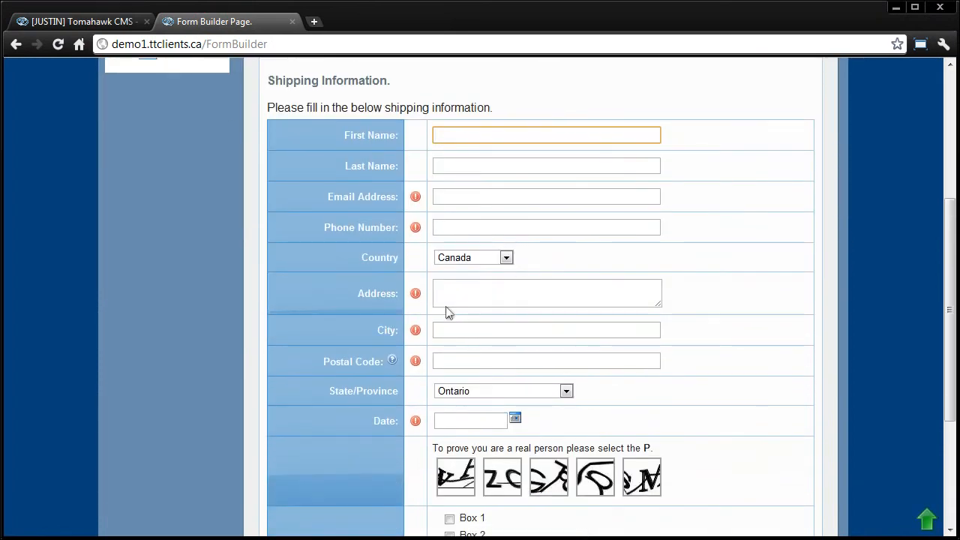
scroll(416, 184, "down", 3)
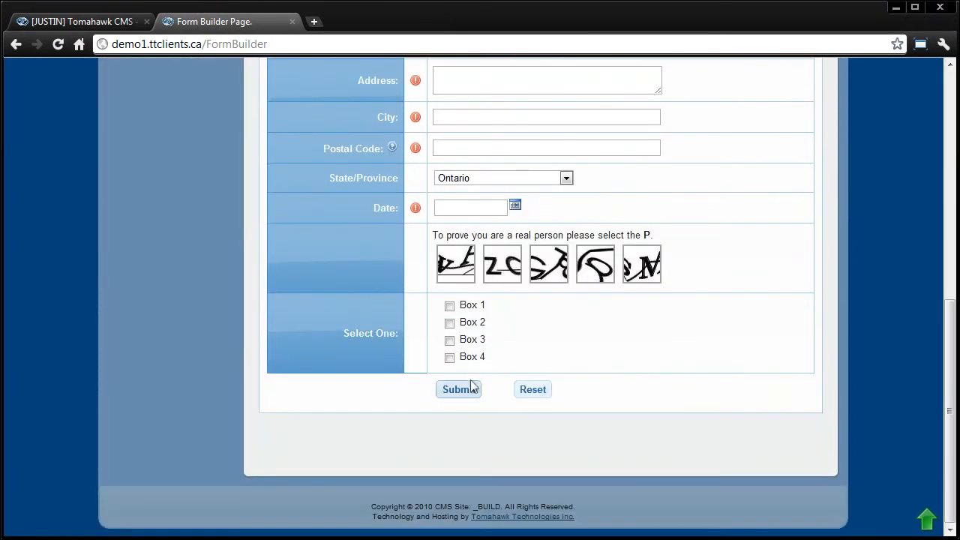
scroll(546, 285, "up", 3)
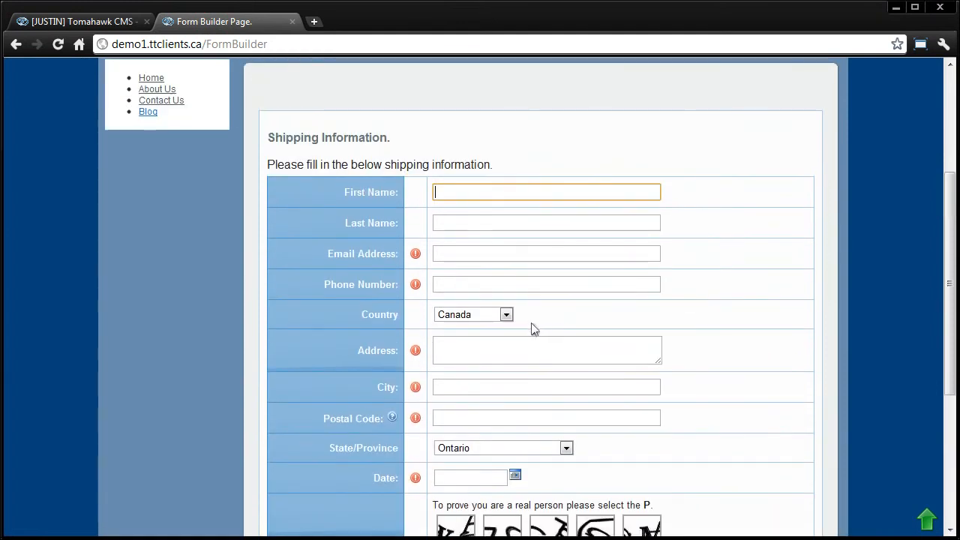
Return to the Completion Text editor and examine the editing options of the "to contact" link
left_click(93, 22)
left_click(447, 385)
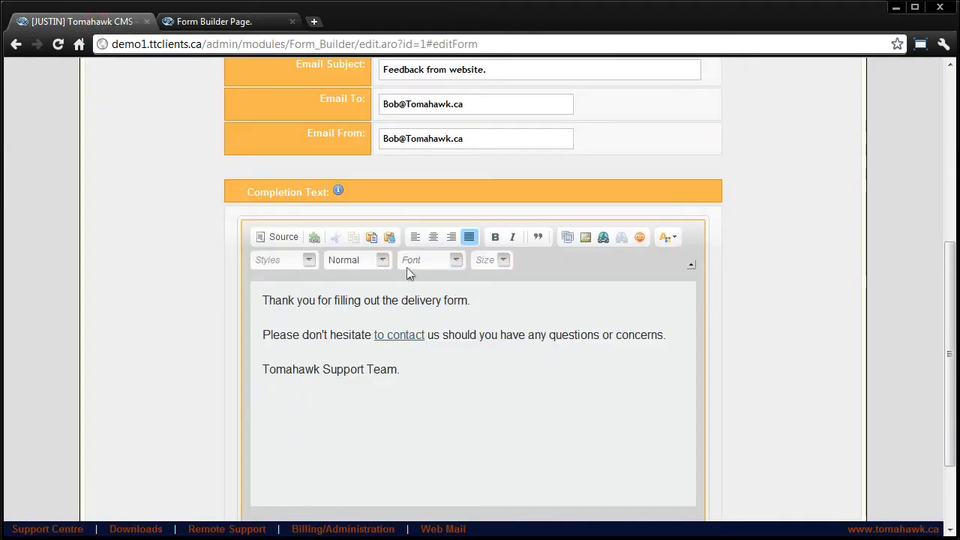
left_click(568, 318)
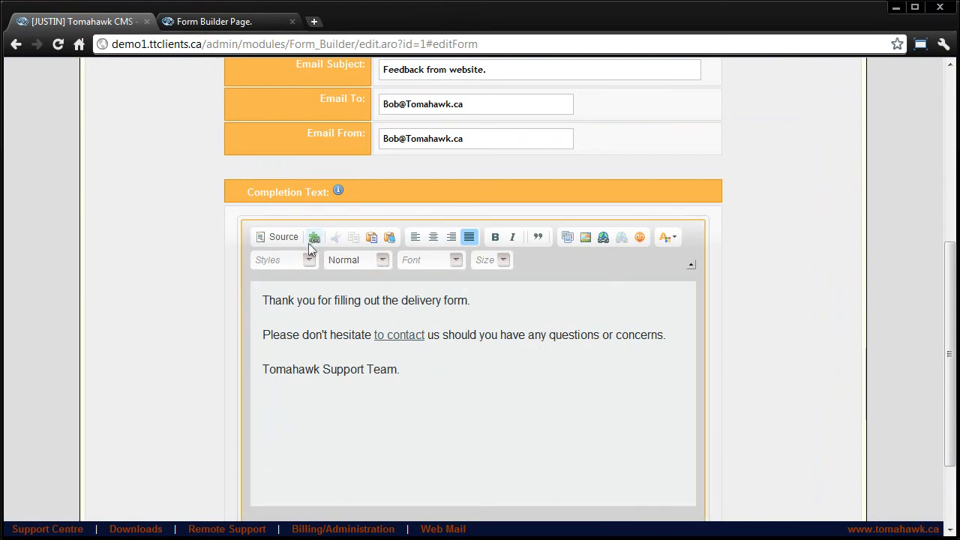
left_click(427, 367)
right_click(391, 335)
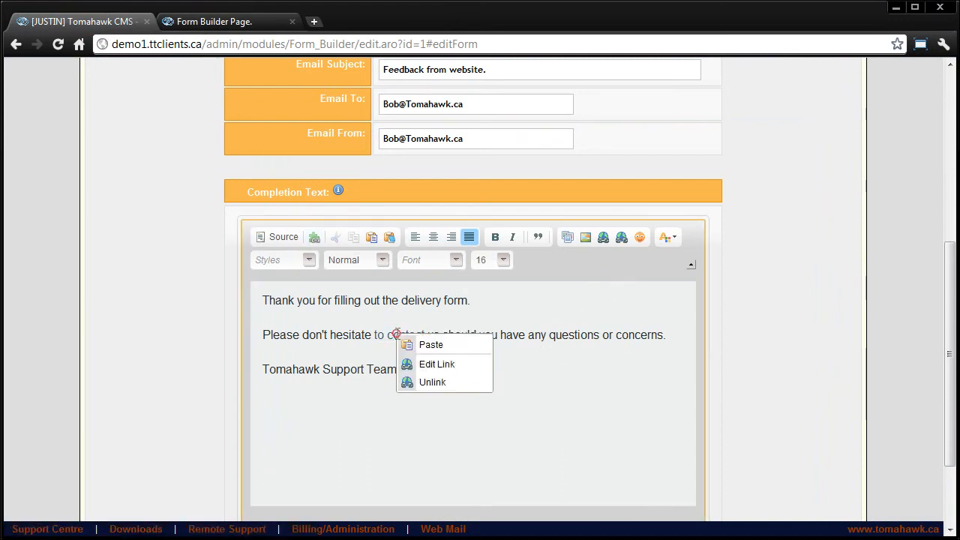
left_click(435, 364)
left_click(559, 415)
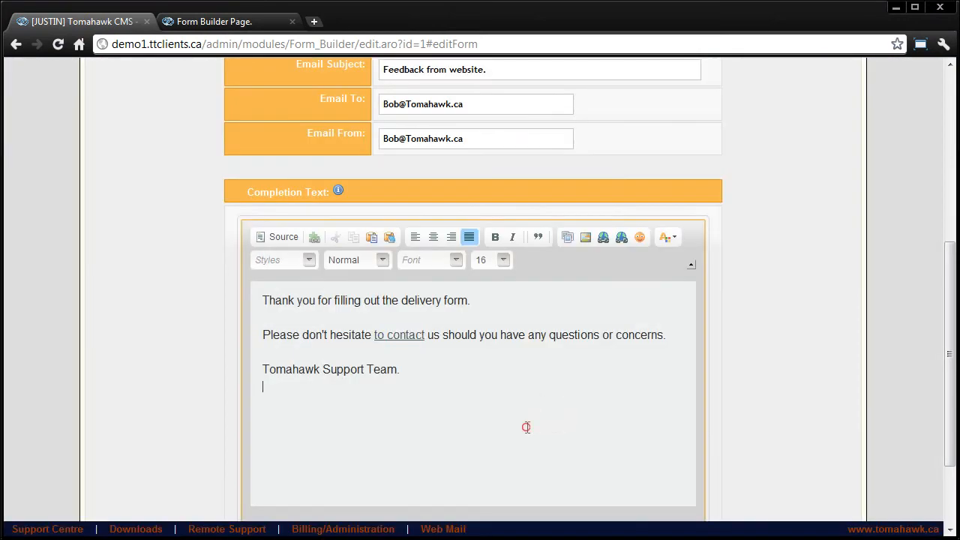
Open the Form Description settings and examine the Form Title field and date options
scroll(488, 387, "up", 3)
scroll(480, 383, "down", 1)
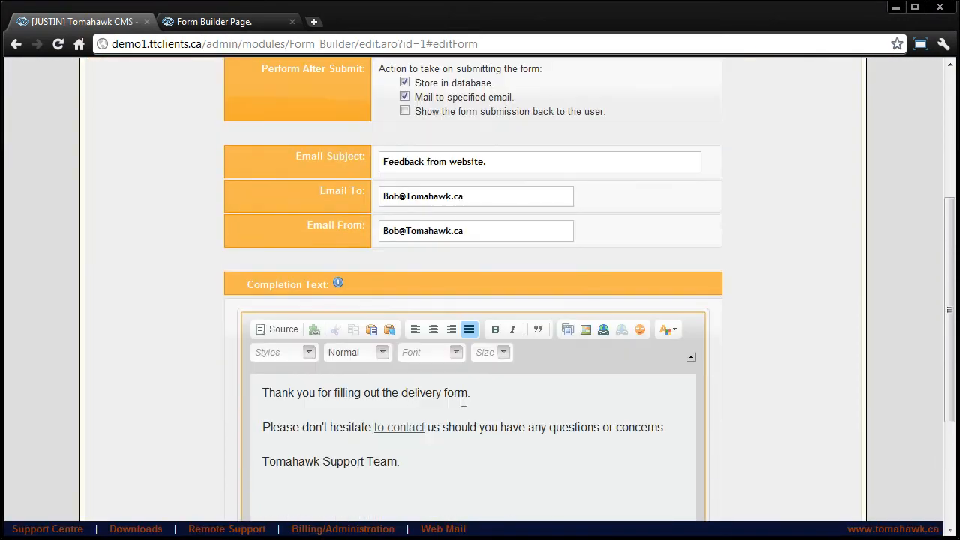
scroll(248, 247, "up", 3)
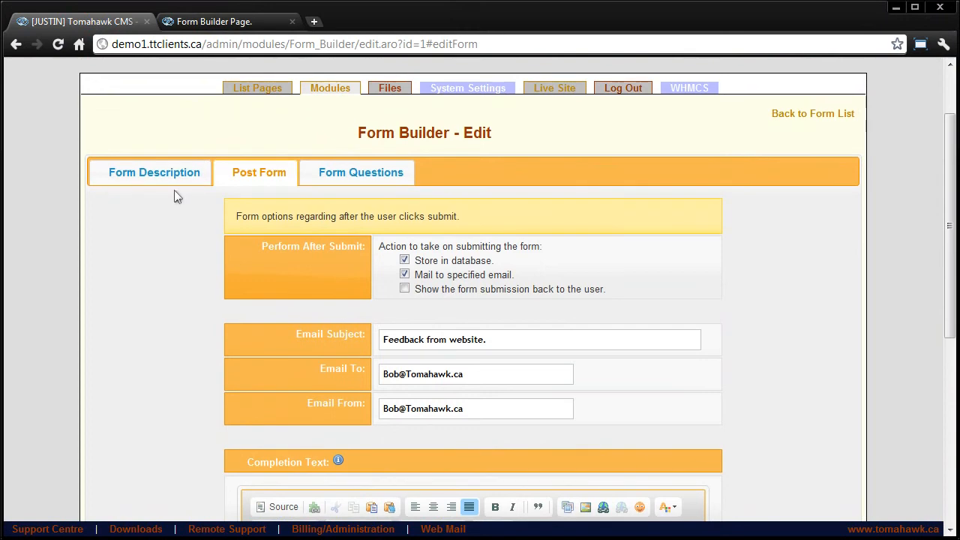
left_click(139, 174)
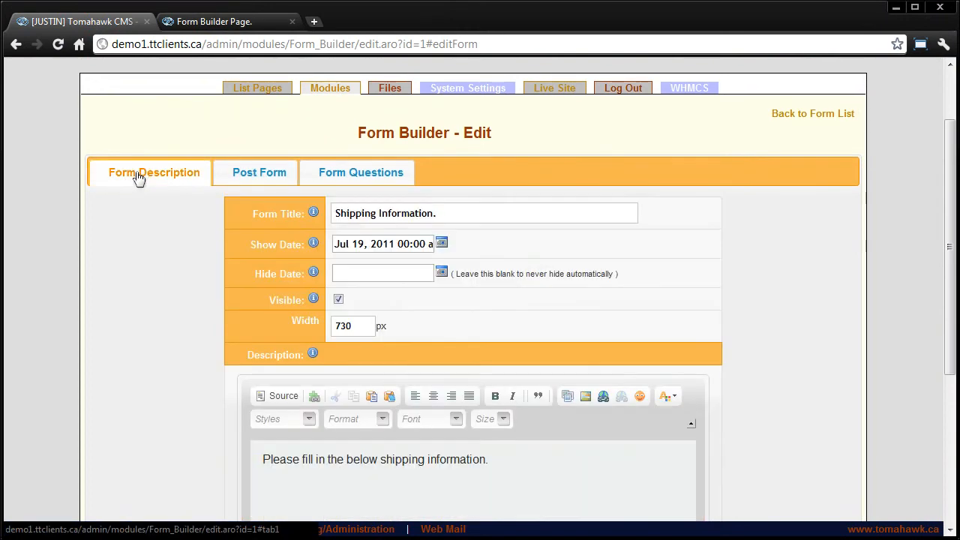
mouse_move(313, 246)
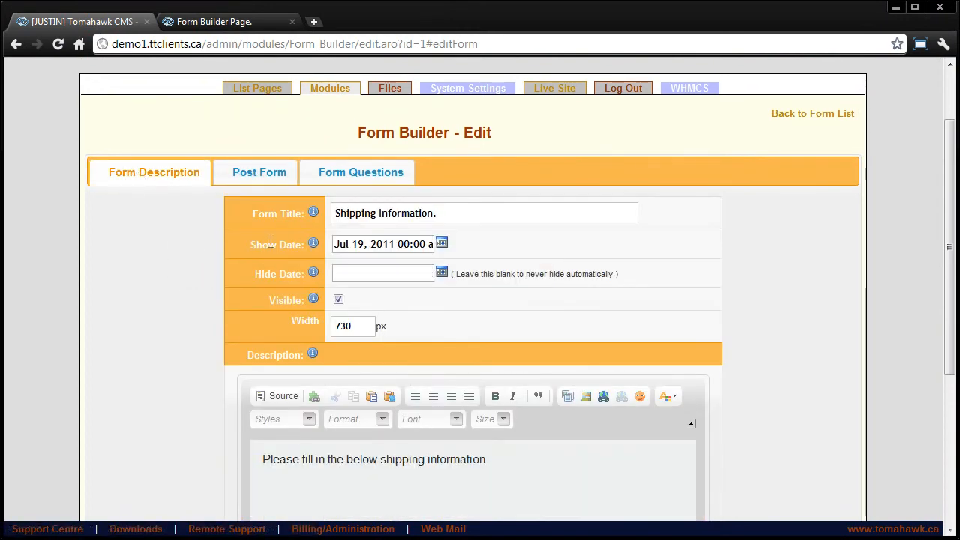
left_click(422, 213)
Highlight the form title and description on the published page to examine them, and clear the selection
left_click(225, 21)
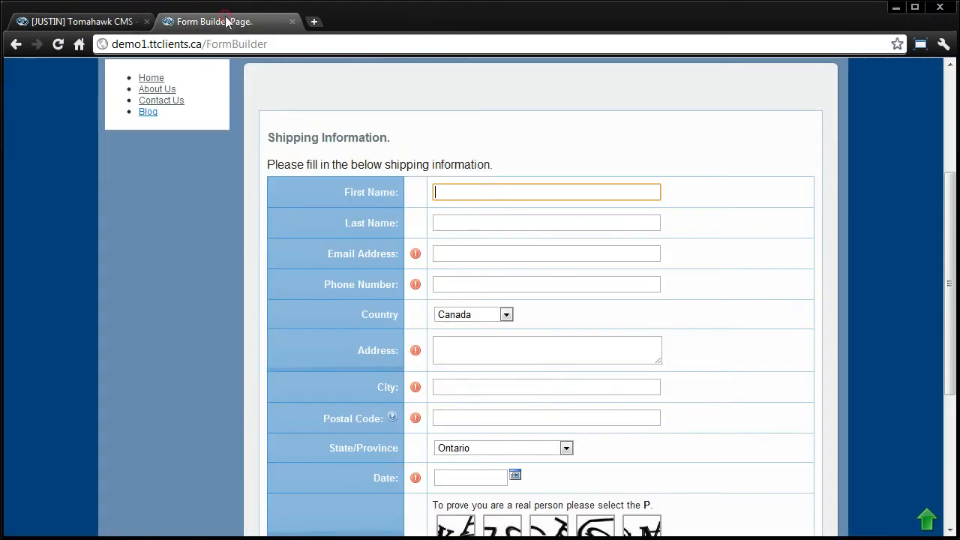
scroll(476, 238, "up", 2)
left_click_drag(504, 255, 270, 226)
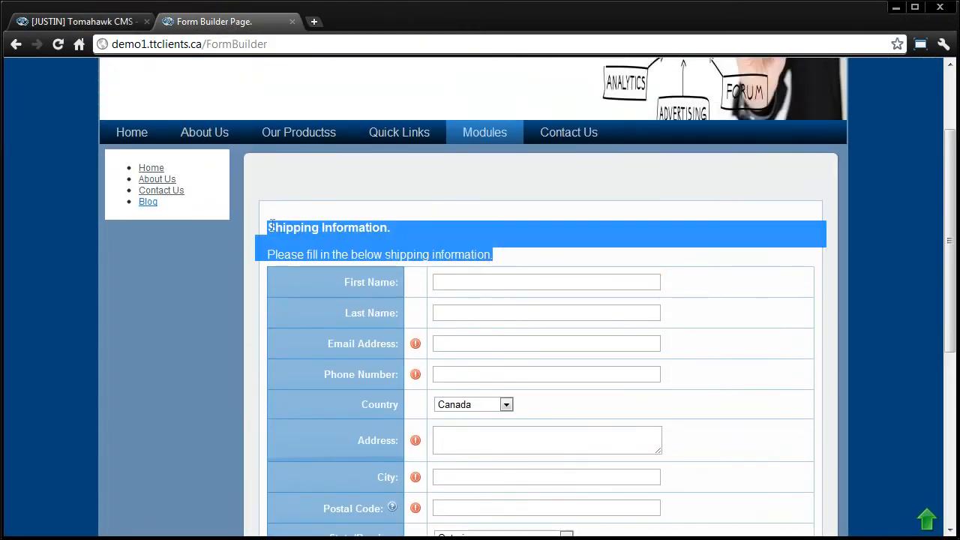
left_click_drag(398, 230, 268, 228)
left_click(351, 240)
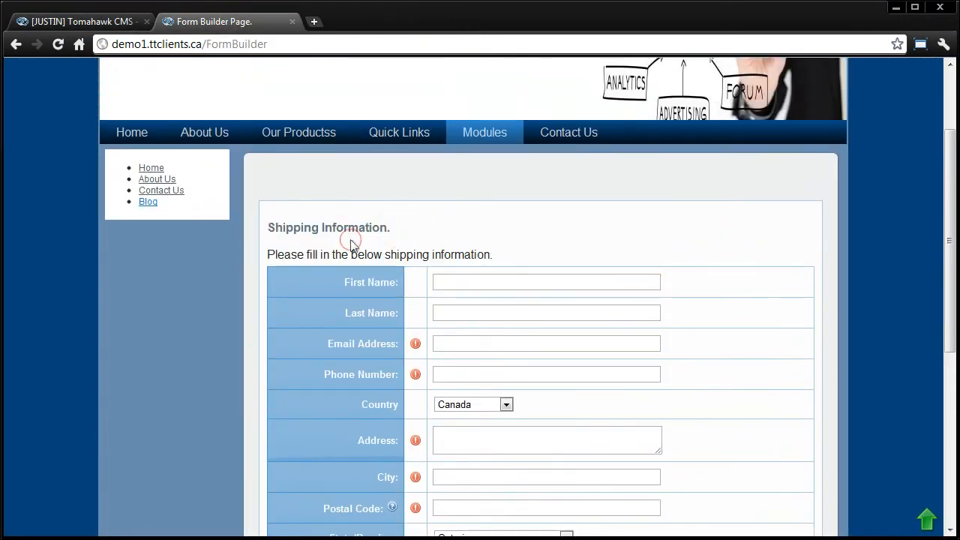
Return to the Form Description settings and inspect the Form Title and the Show Date calendar
left_click(101, 24)
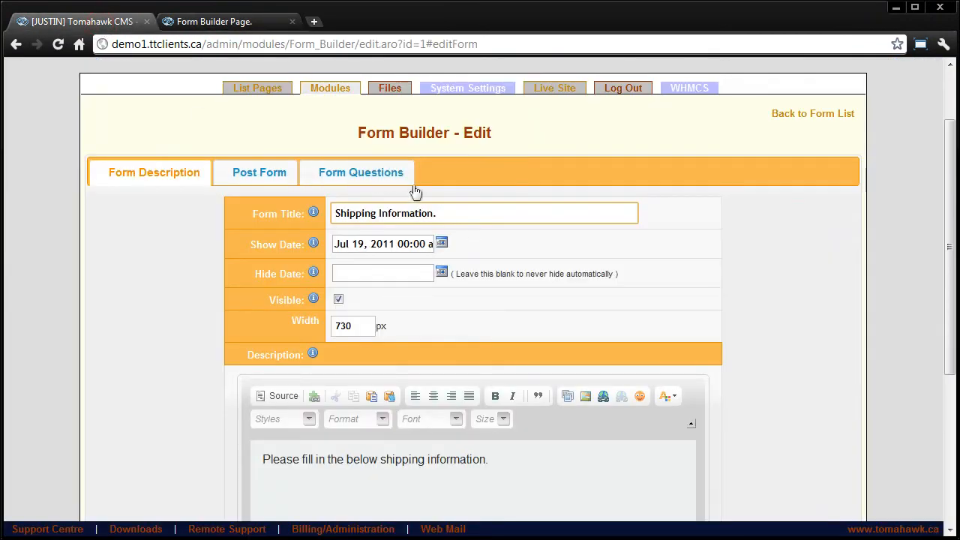
left_click(447, 213)
left_click(259, 255)
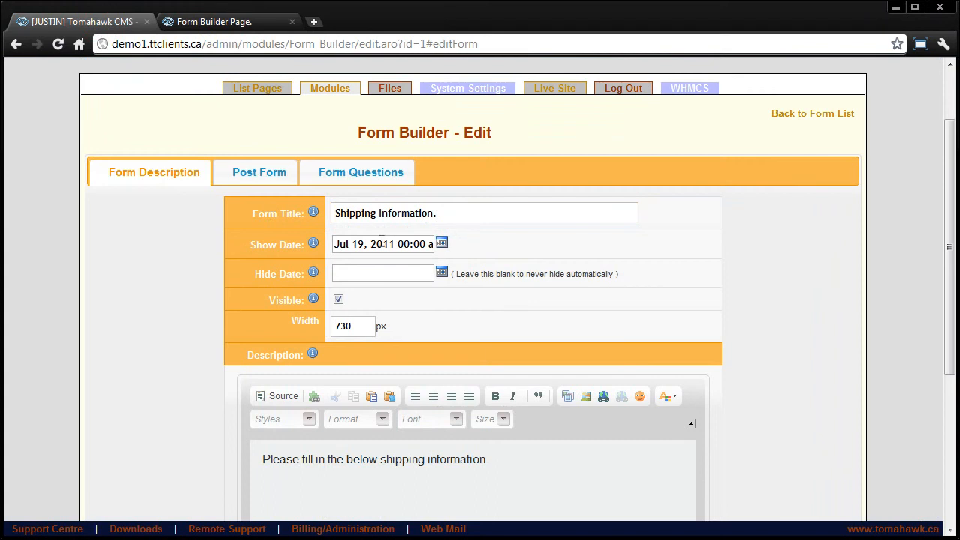
left_click(443, 244)
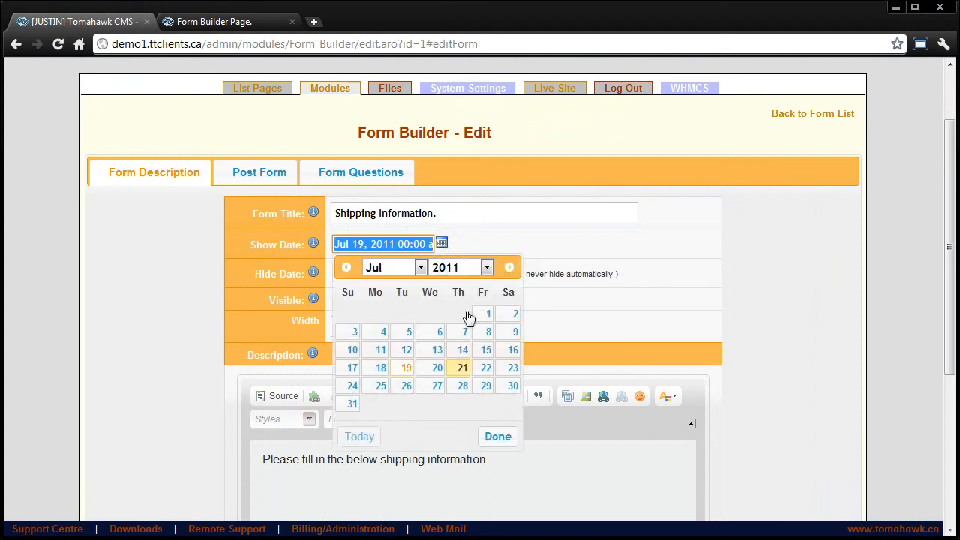
left_click(570, 272)
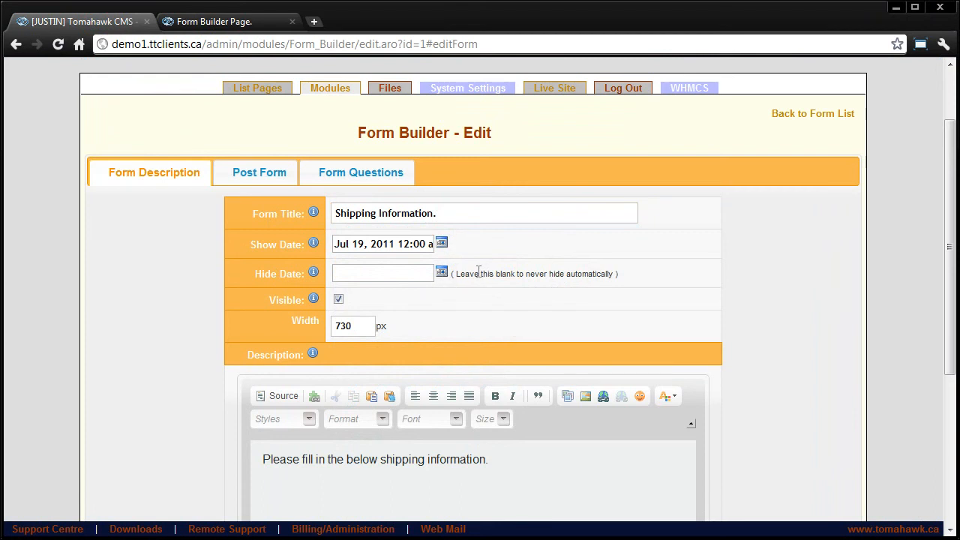
Examine the Hide Date note and set the Hide Date to Jul 21, 2011 12:00 am
left_click_drag(469, 273, 588, 275)
left_click(628, 305)
left_click(441, 274)
left_click(581, 300)
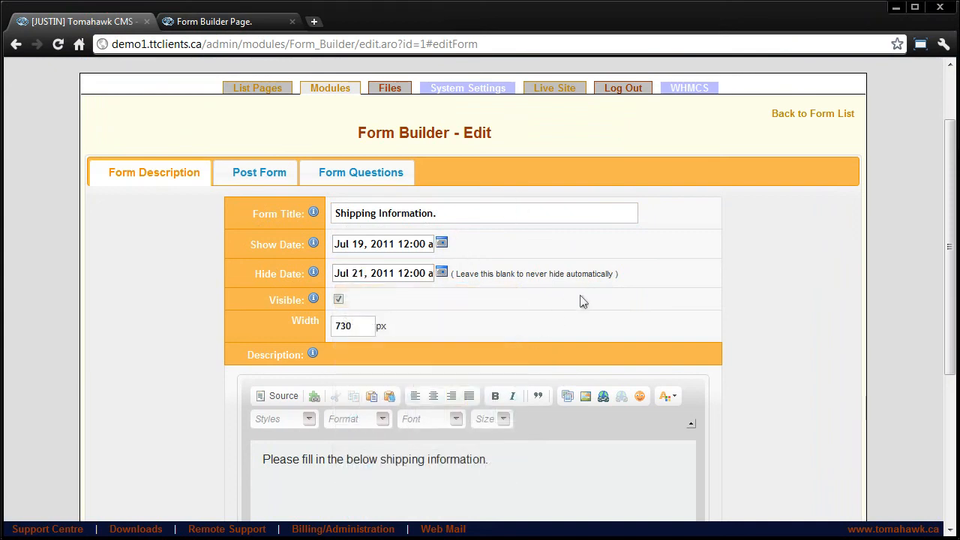
Examine the Visible option and the form's Width field in the description settings
mouse_move(314, 303)
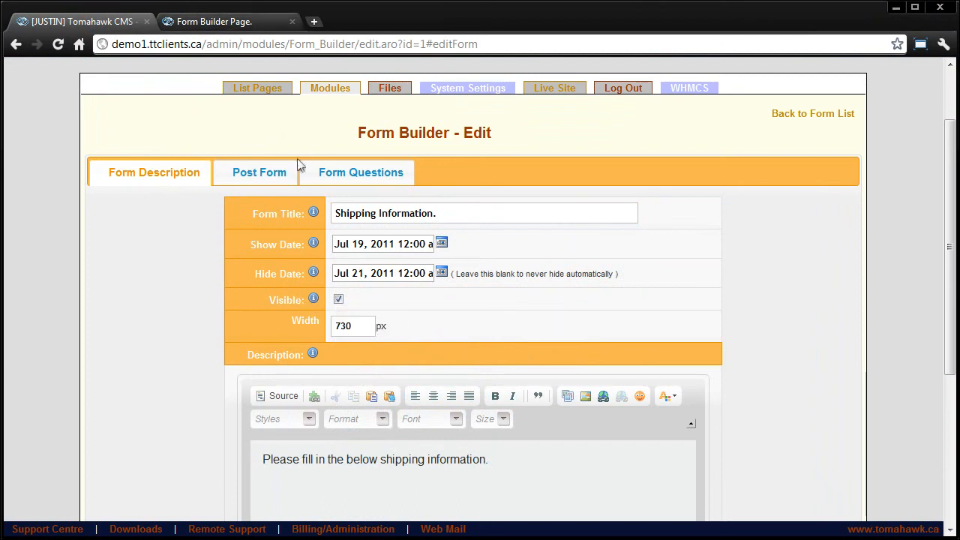
left_click(387, 311)
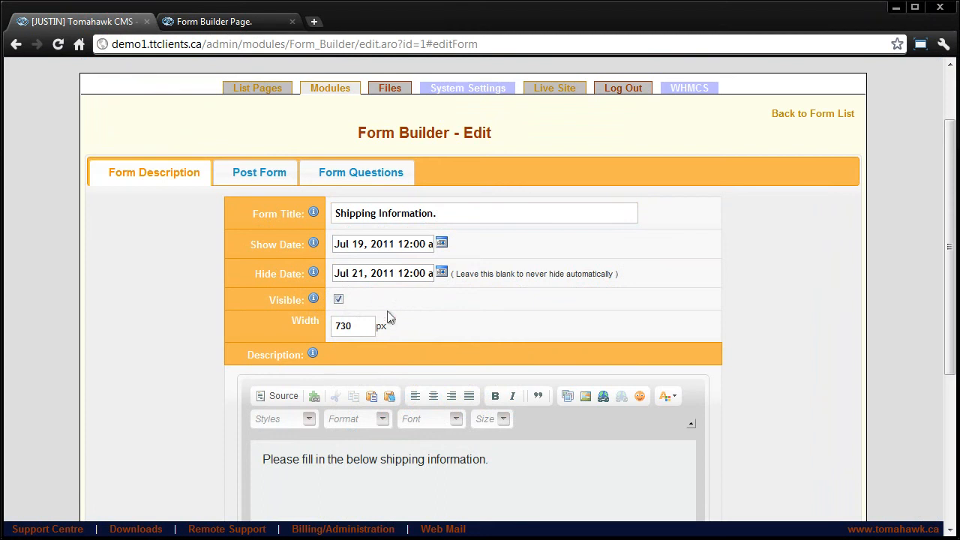
left_click(408, 325)
left_click(361, 327)
left_click_drag(360, 327, 304, 332)
left_click(361, 322)
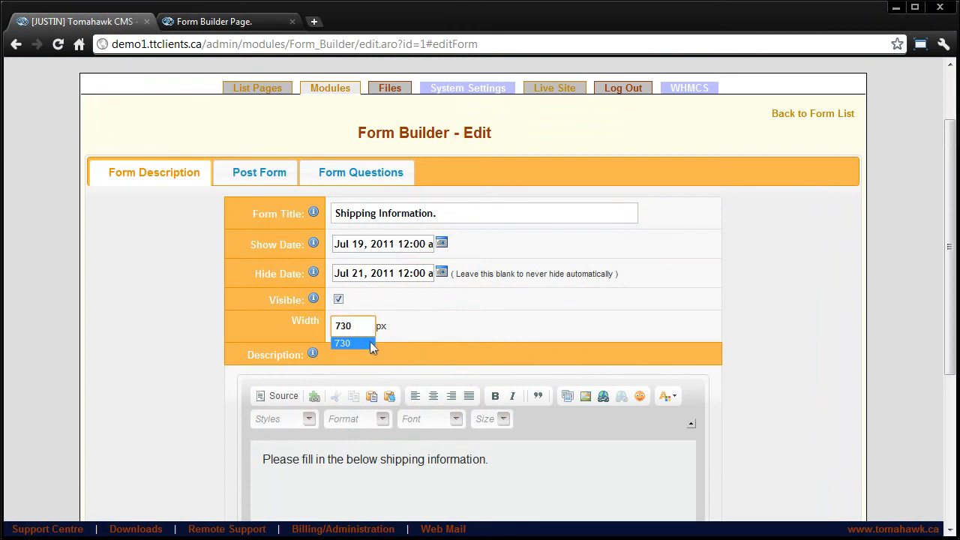
Locate the Update Form control, check the form's width on the published page, and return to the description settings
scroll(876, 180, "down", 4)
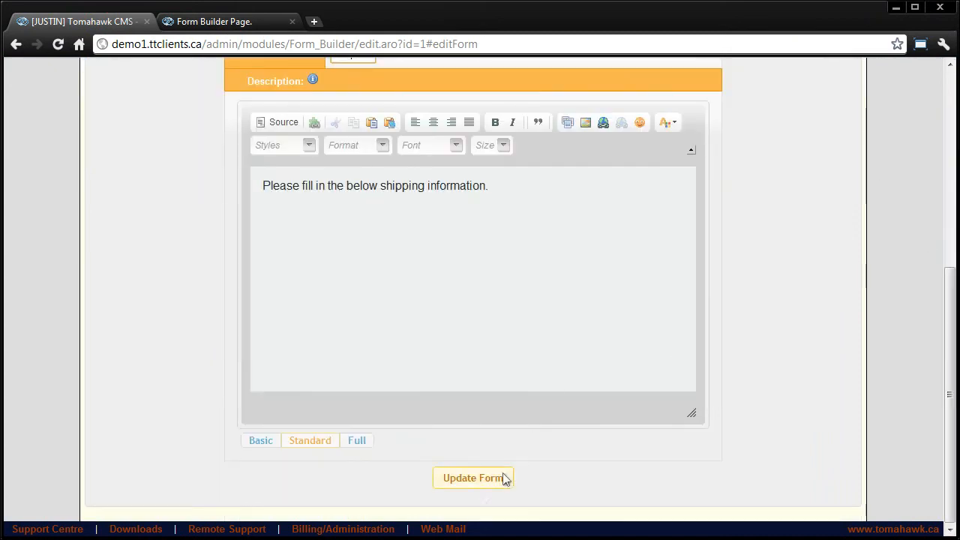
left_click(486, 484)
left_click(232, 19)
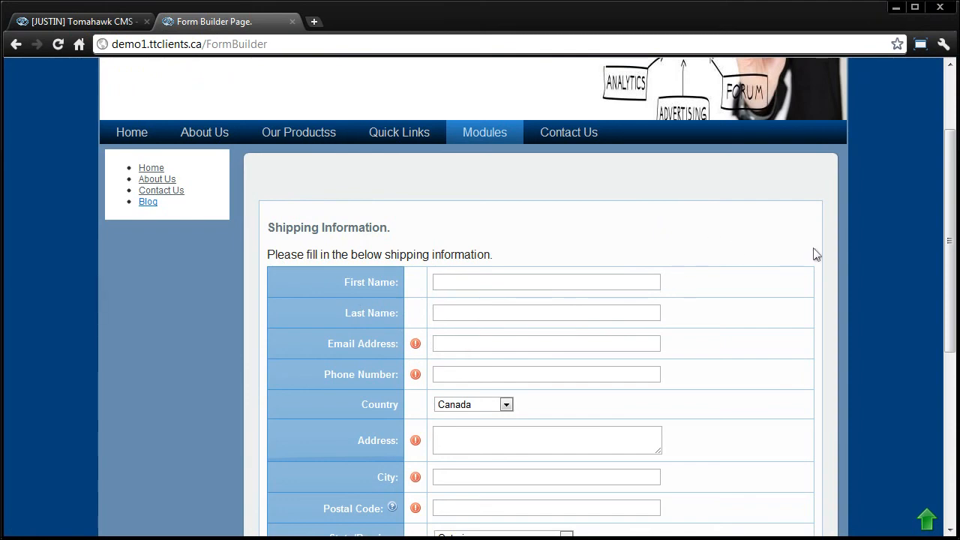
left_click(120, 27)
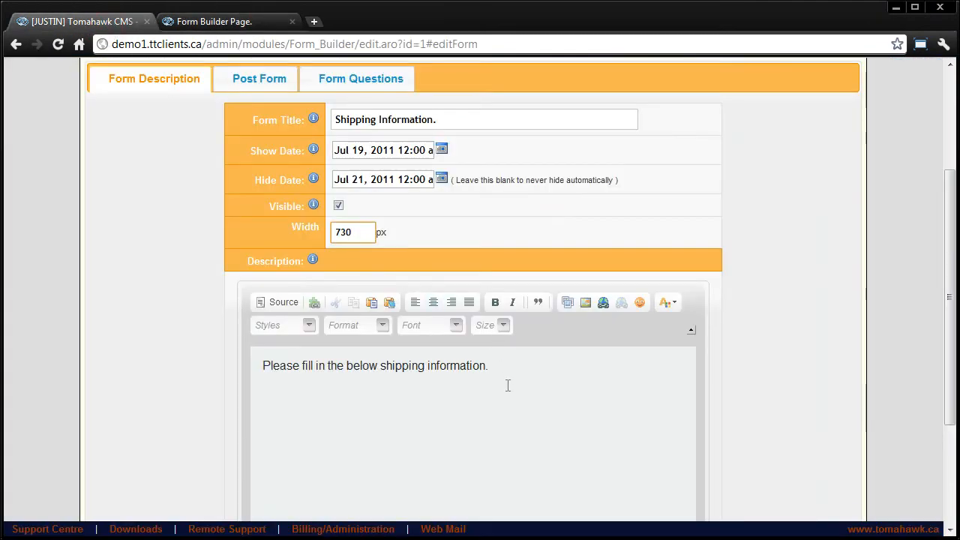
Review the Width field and the description text editor in the Form Description settings
left_click(508, 385)
scroll(508, 386, "up", 1)
left_click(360, 321)
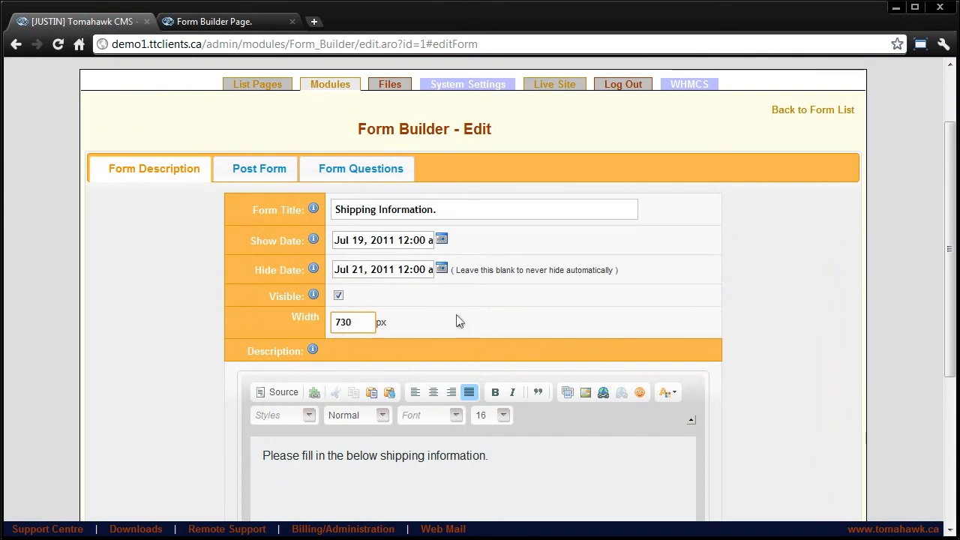
scroll(456, 322, "down", 3)
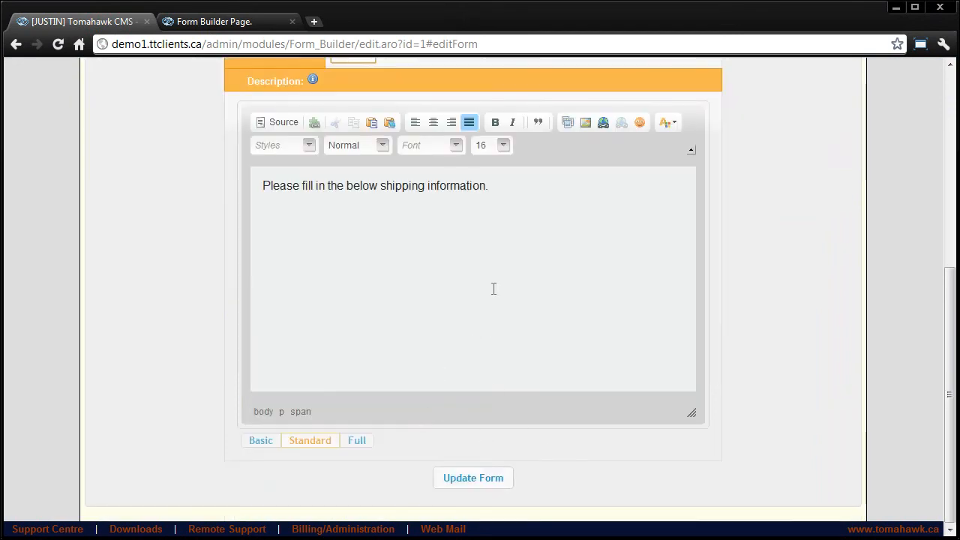
scroll(493, 289, "up", 2)
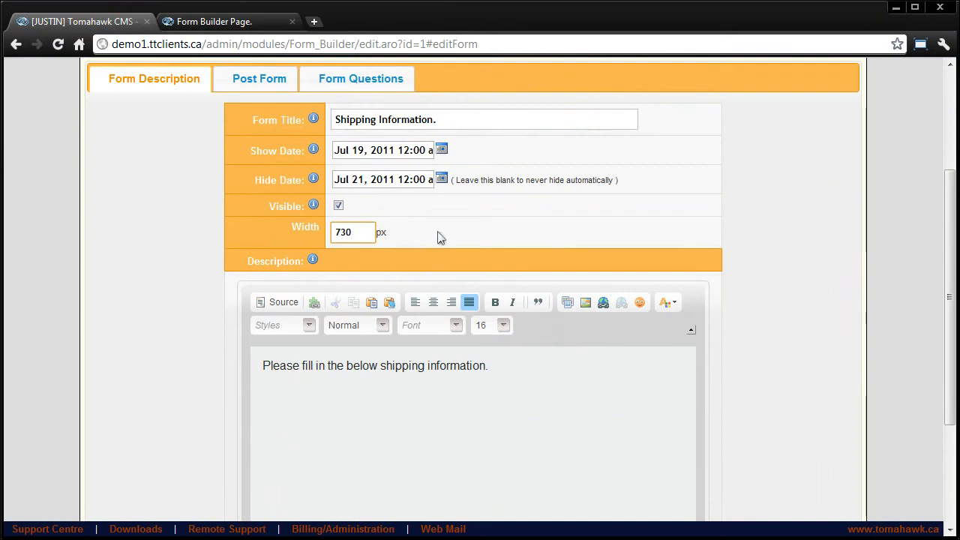
scroll(431, 280, "down", 2)
scroll(427, 288, "up", 1)
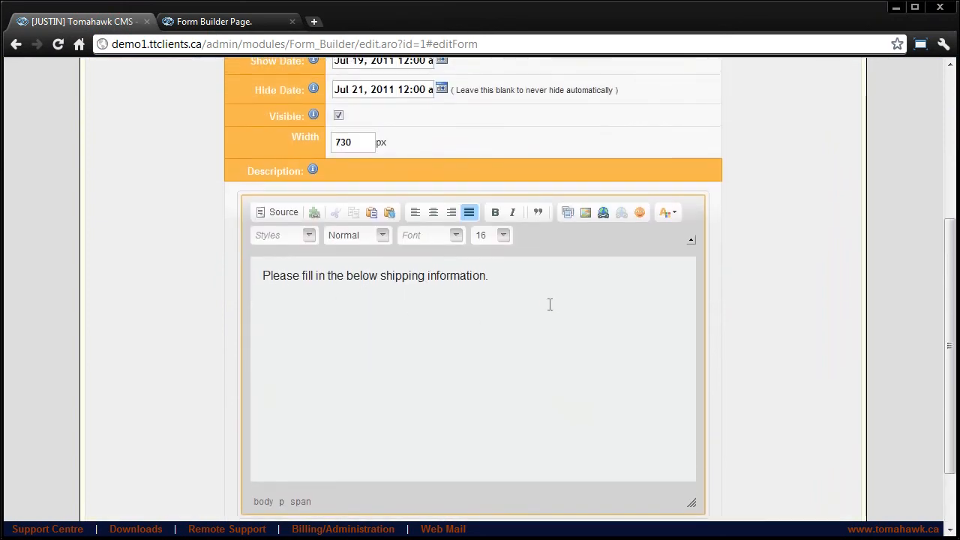
Review the form's description text and the Post Form settings, ending back in the description text editor
left_click_drag(548, 304, 249, 290)
scroll(248, 290, "up", 2)
left_click(247, 175)
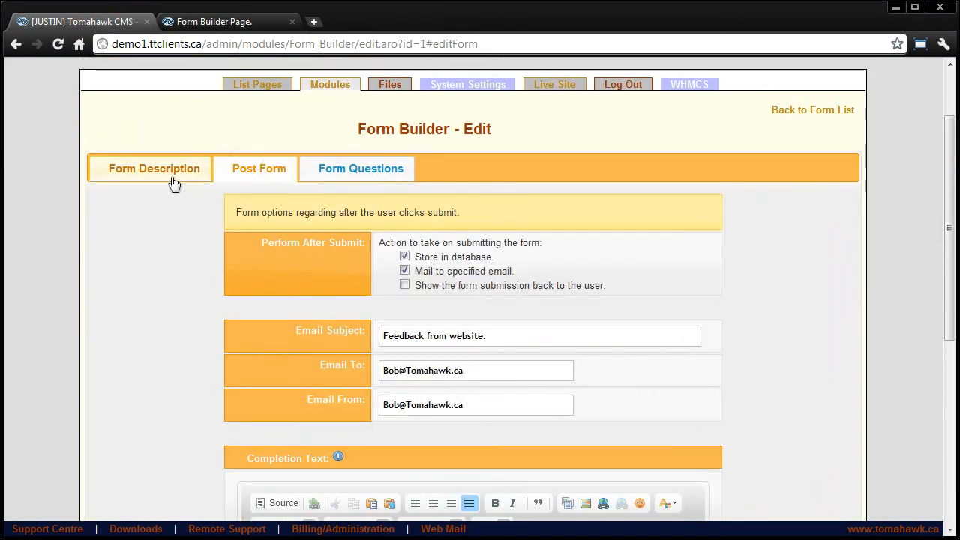
left_click(172, 180)
scroll(345, 278, "down", 3)
left_click(370, 207)
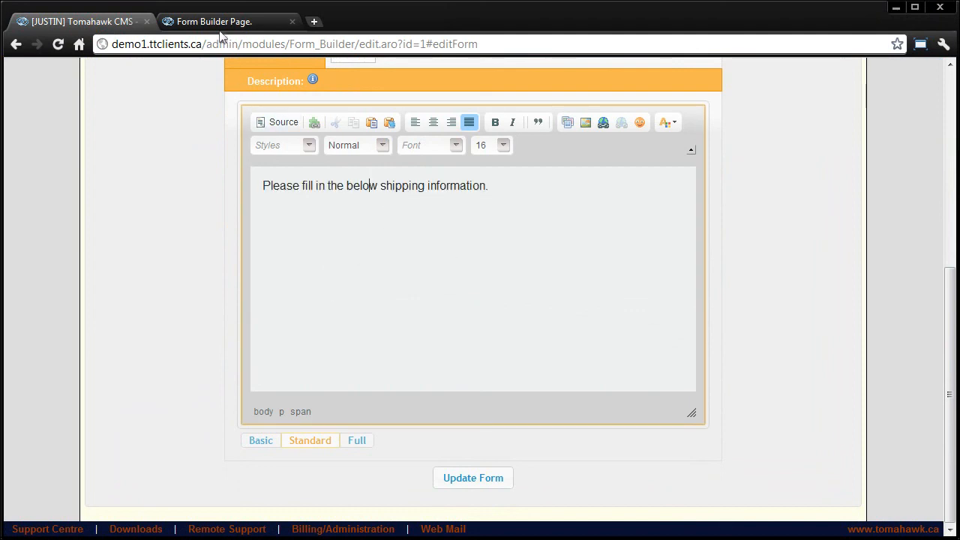
Compare the description text on the published form with the Form Description settings
left_click(219, 22)
left_click(428, 219)
left_click_drag(525, 257, 263, 259)
left_click(85, 23)
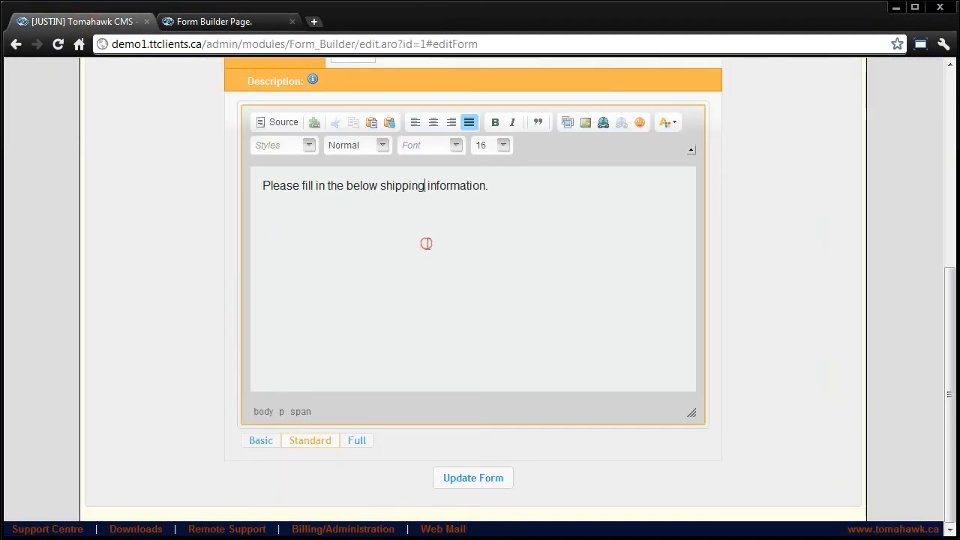
scroll(426, 243, "up", 3)
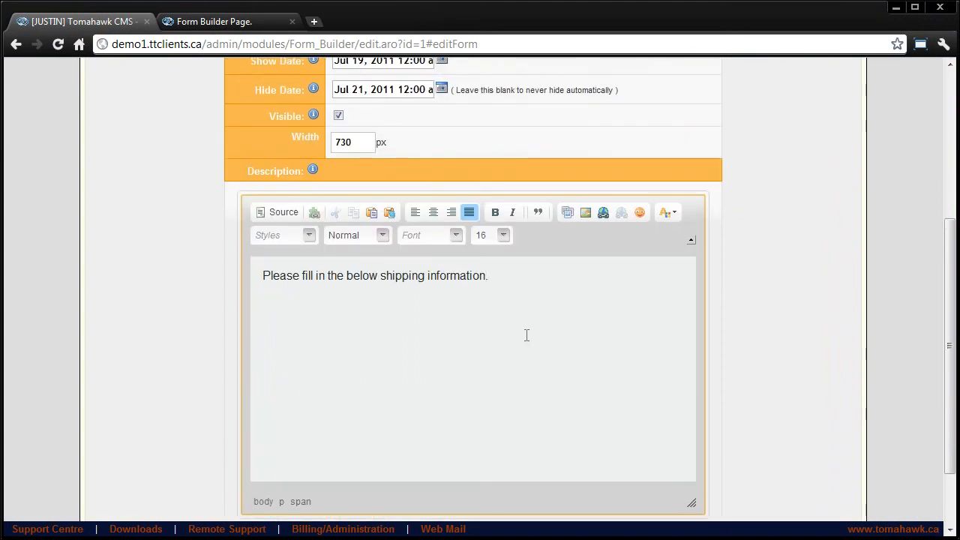
scroll(541, 334, "up", 3)
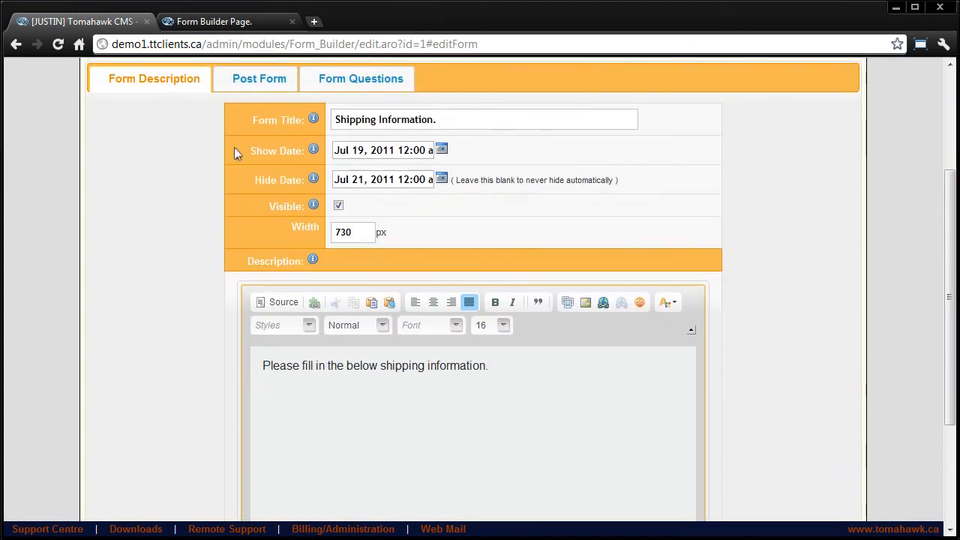
Look through the published Shipping Information form's fields and go back over the Form Description settings
left_click(205, 22)
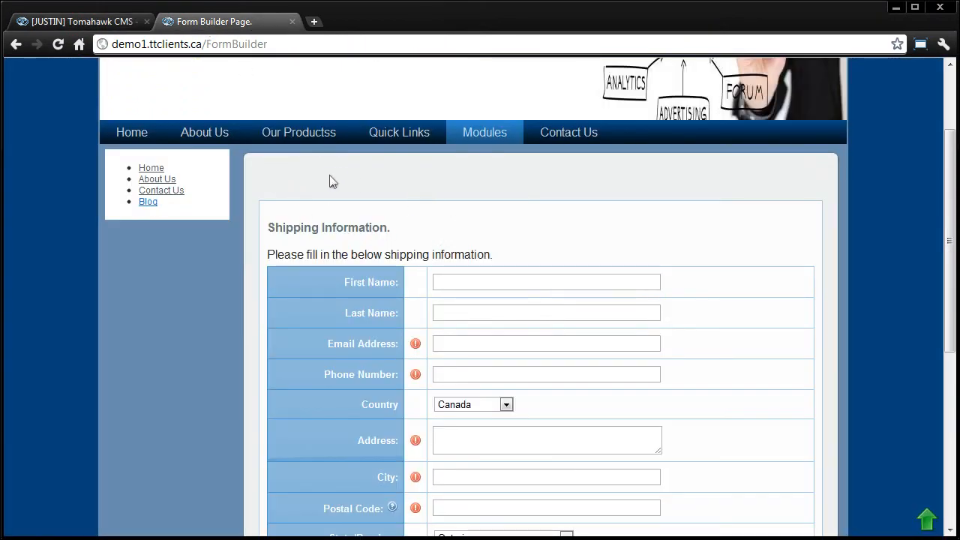
scroll(337, 186, "down", 5)
scroll(362, 455, "up", 6)
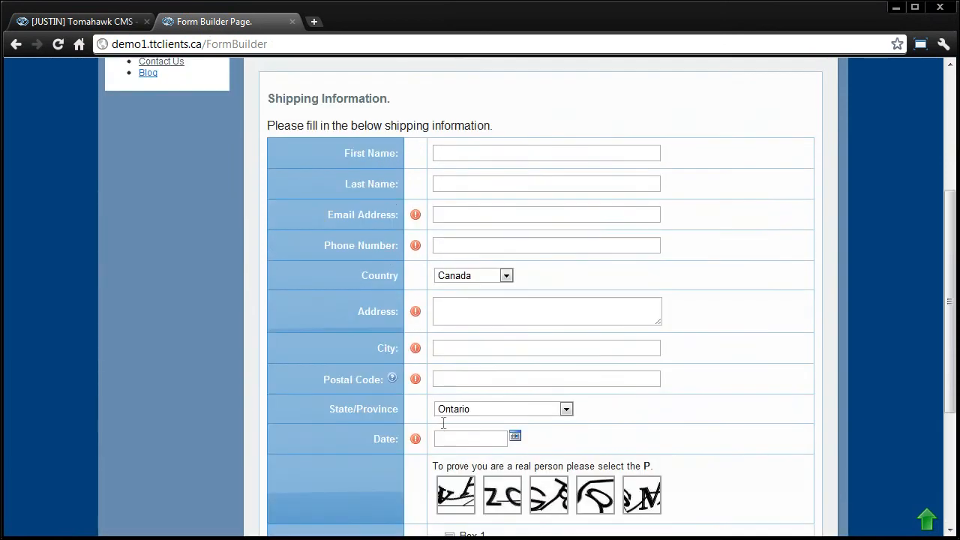
left_click(81, 24)
scroll(167, 225, "down", 2)
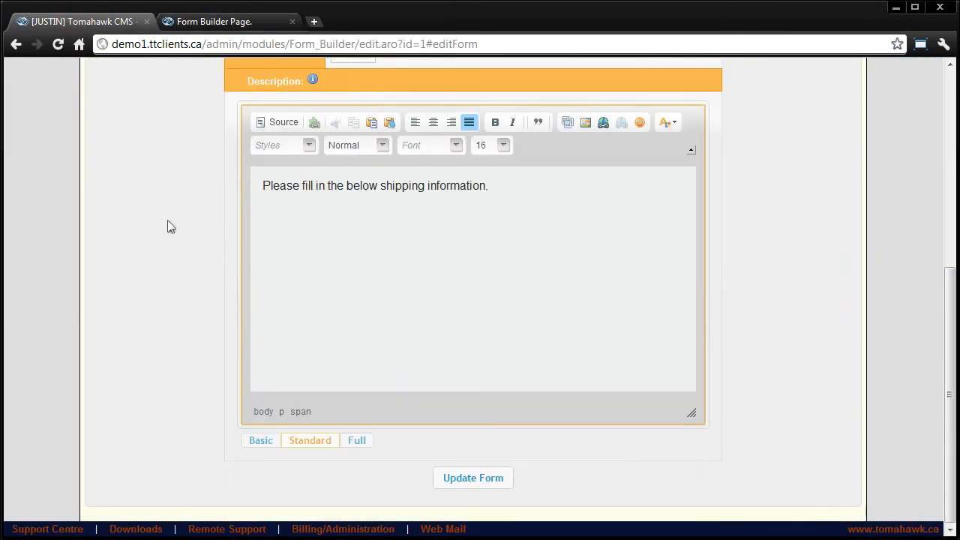
scroll(167, 242, "up", 5)
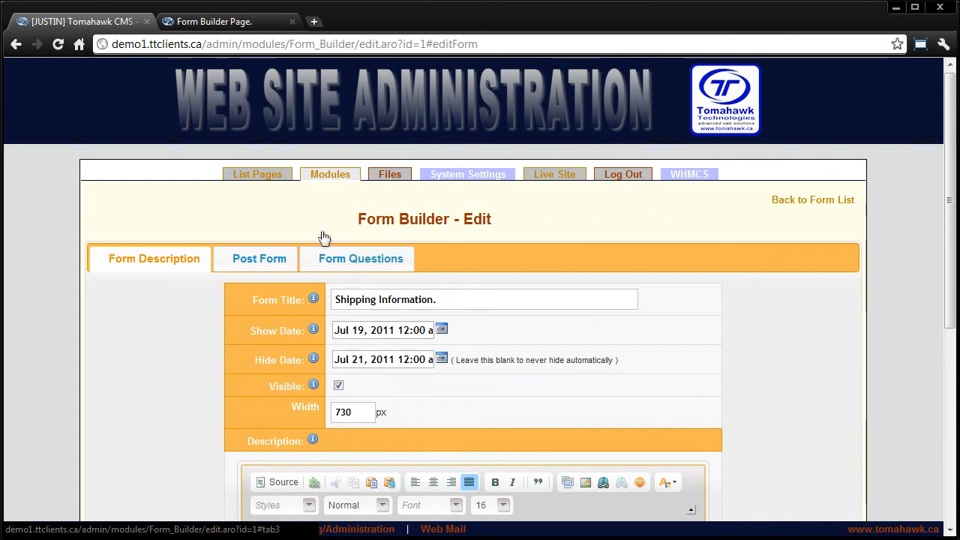
Check the FormBuilder page name in the published page's address and return to the form editor
left_click(262, 22)
scroll(285, 103, "up", 1)
left_click(272, 45)
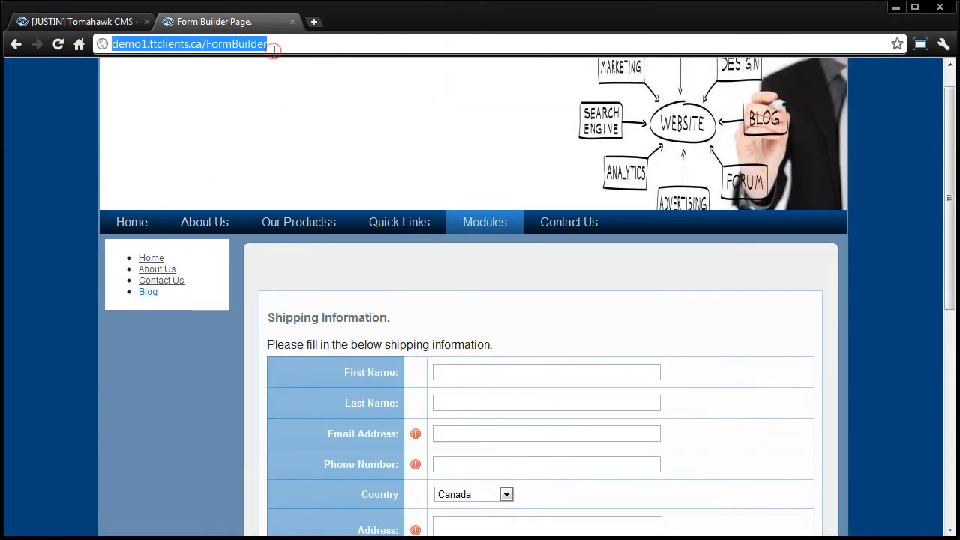
left_click_drag(272, 44, 212, 44)
left_click(123, 23)
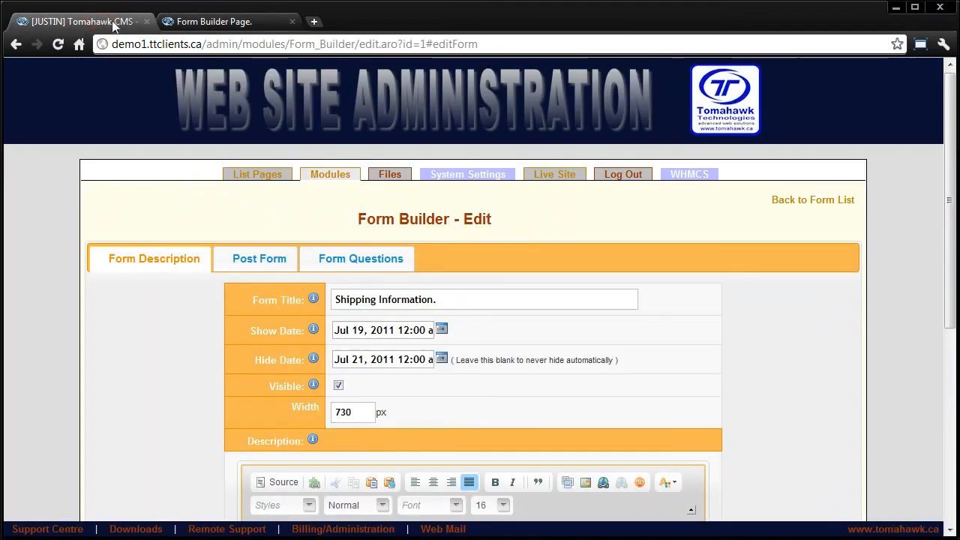
Leave the form editor without saving and open the FormBuilder page from the Modules group for editing
left_click(260, 183)
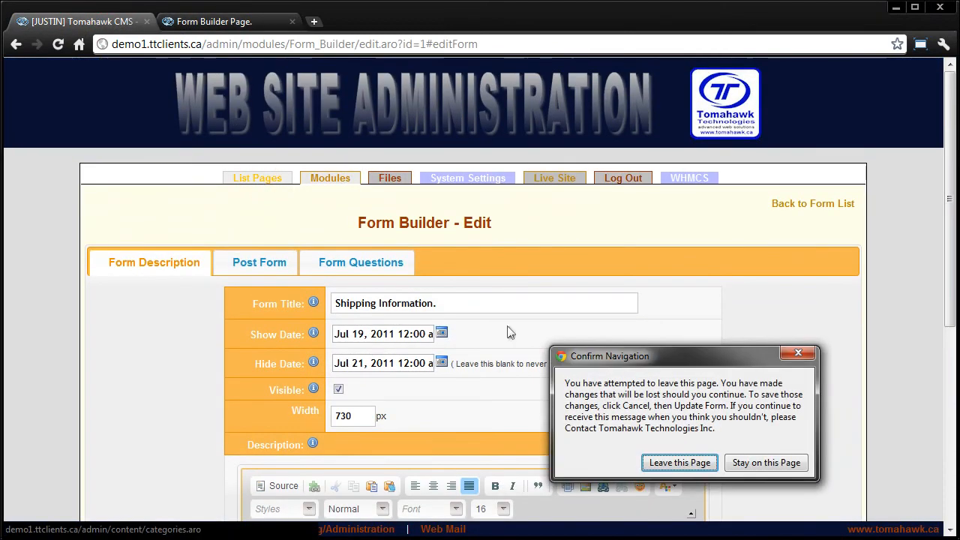
left_click_drag(653, 357, 510, 293)
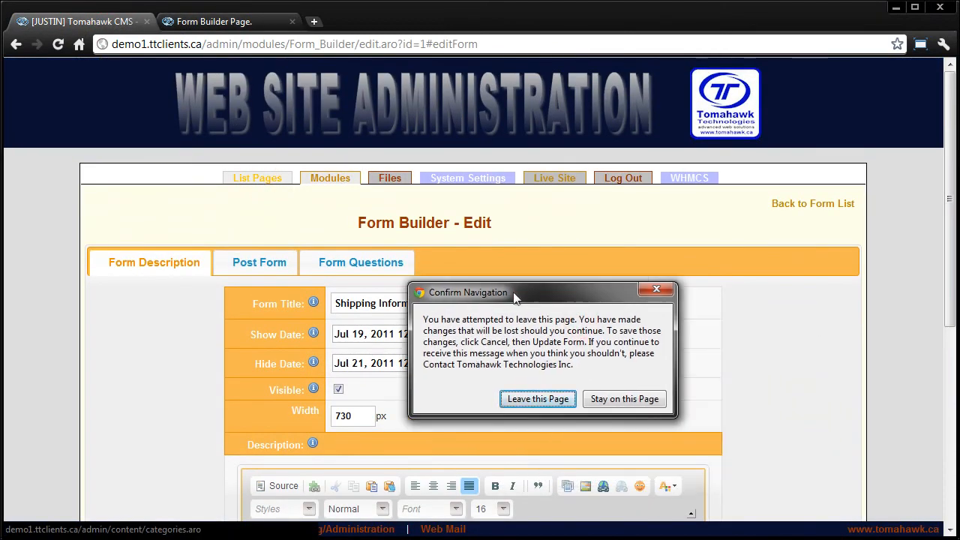
left_click(561, 401)
scroll(394, 314, "down", 7)
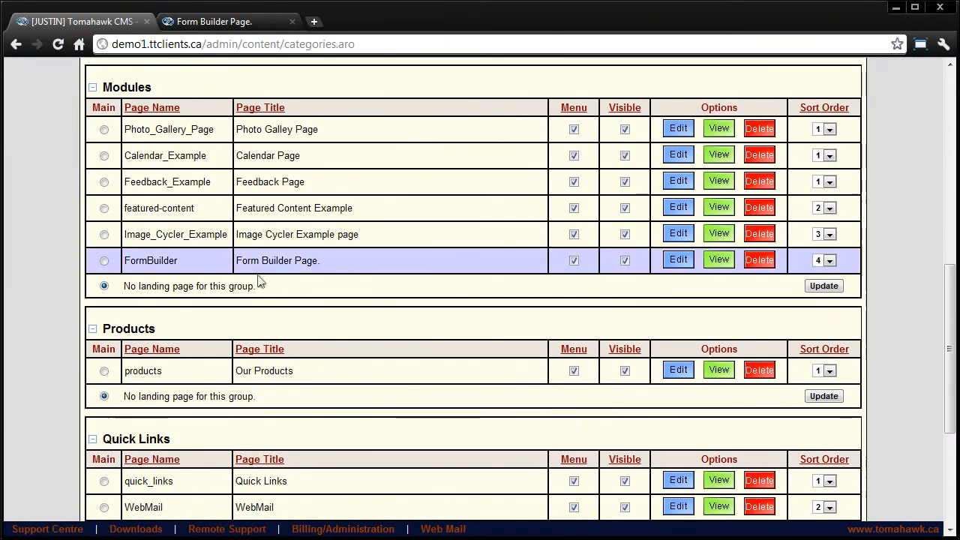
left_click_drag(138, 261, 614, 257)
left_click(678, 260)
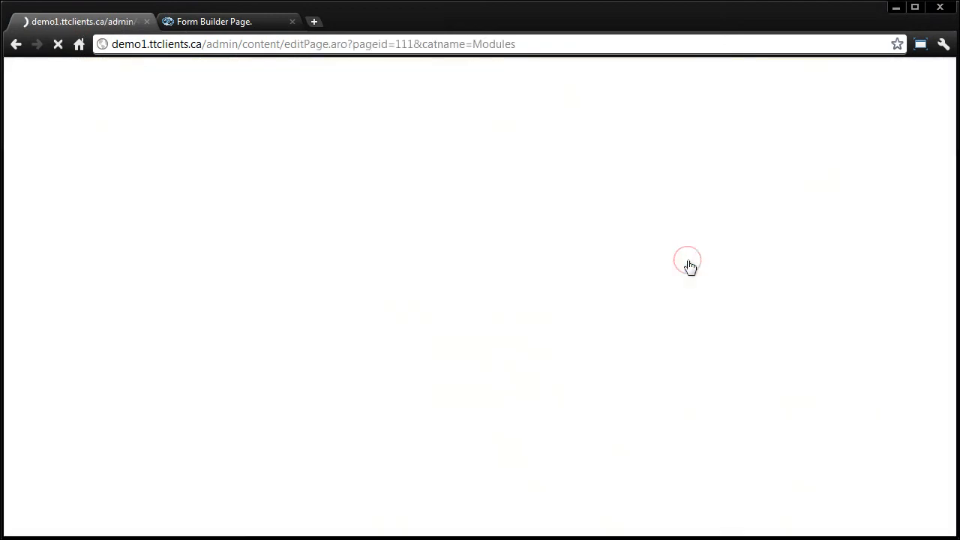
scroll(675, 323, "down", 3)
scroll(641, 329, "down", 3)
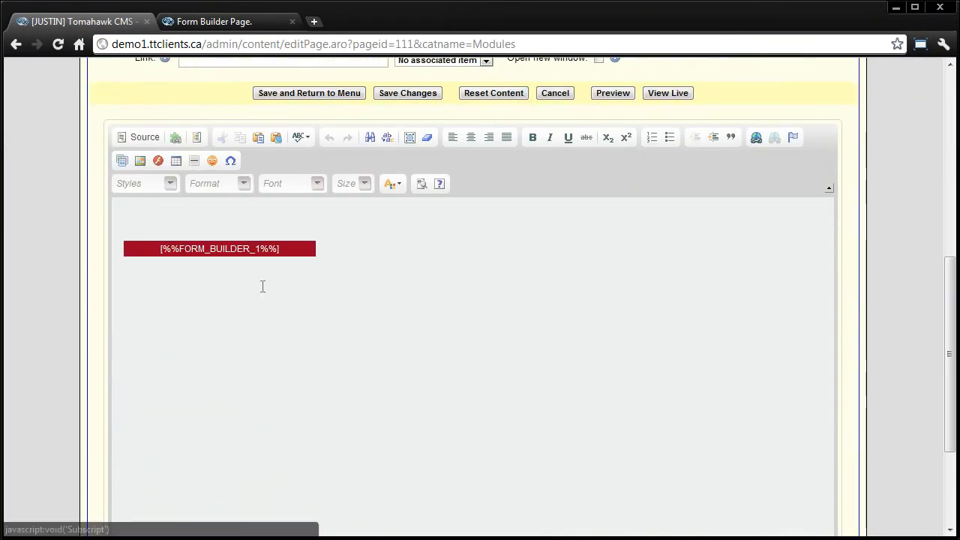
Delete the existing FORM_BUILDER_1 token from the page content
left_click(219, 253)
left_click_drag(342, 304, 144, 237)
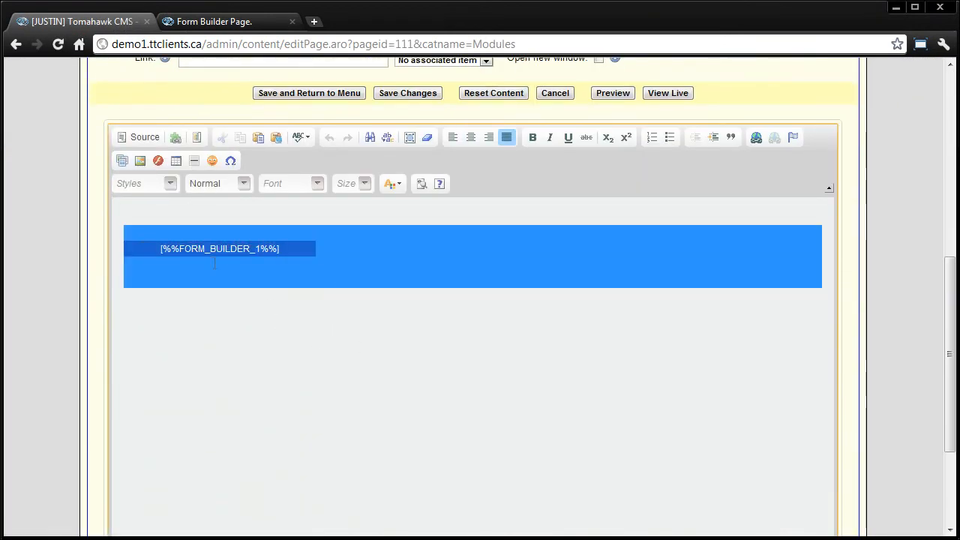
key("Delete")
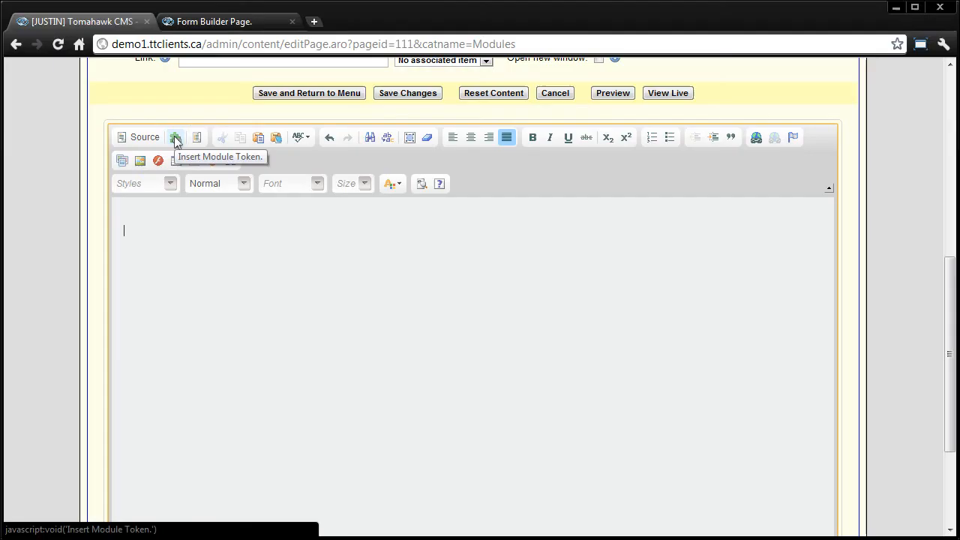
Insert the Form Builder module token for the Shipping Information form into the page content
left_click(174, 137)
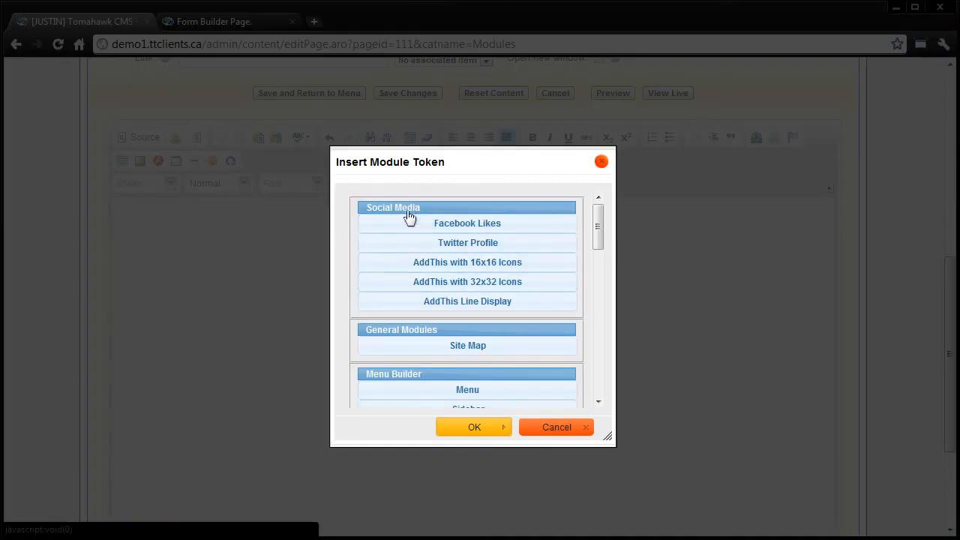
left_click_drag(604, 235, 554, 371)
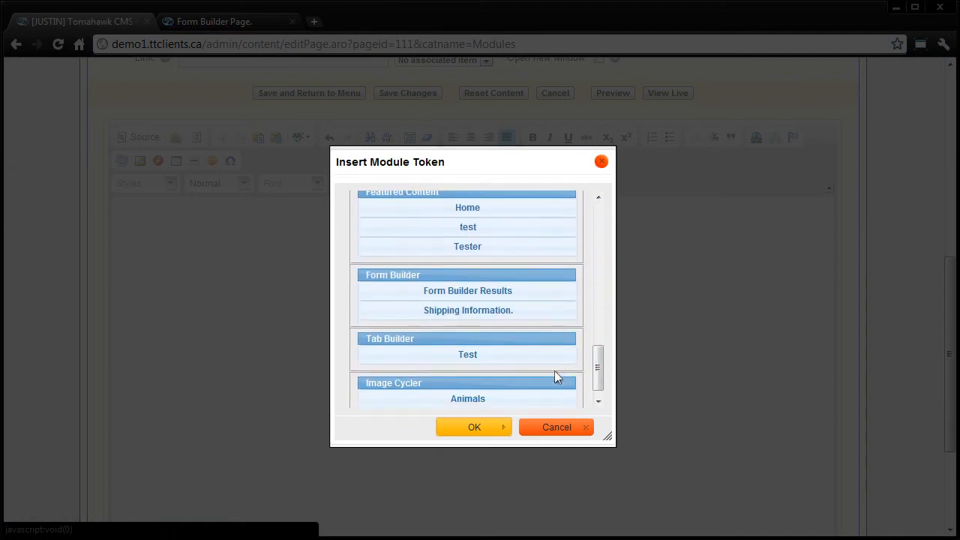
left_click(458, 317)
left_click(473, 427)
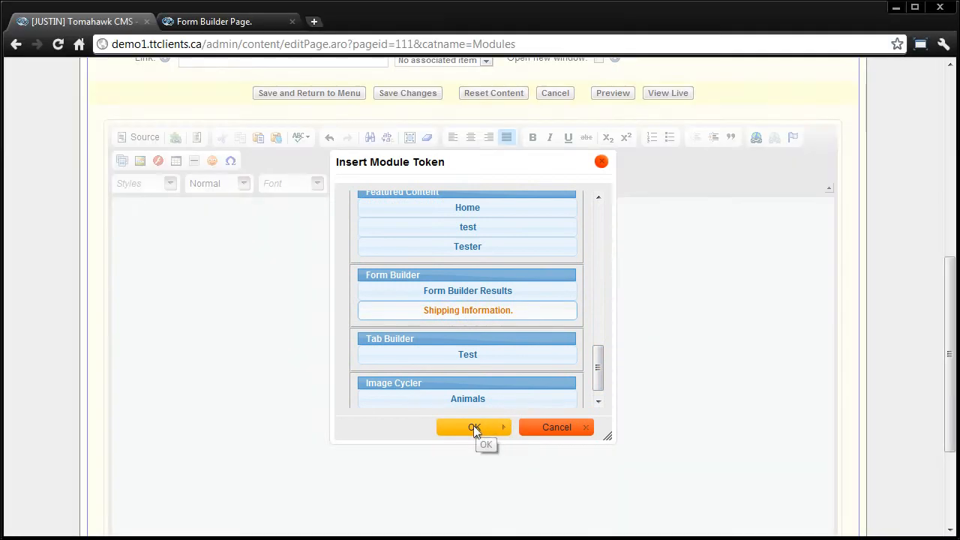
Add the line "Text" above the form token and save the page changes
scroll(389, 292, "up", 3)
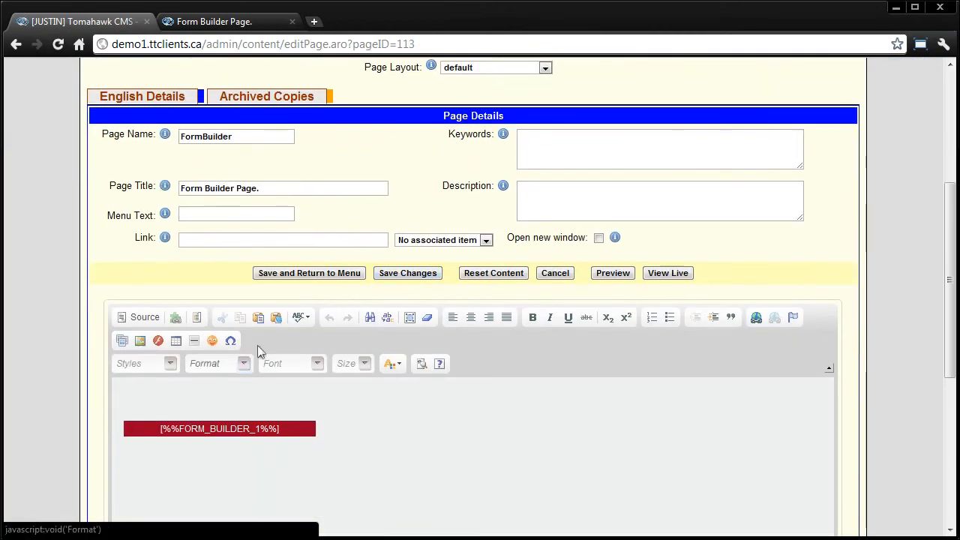
left_click(213, 387)
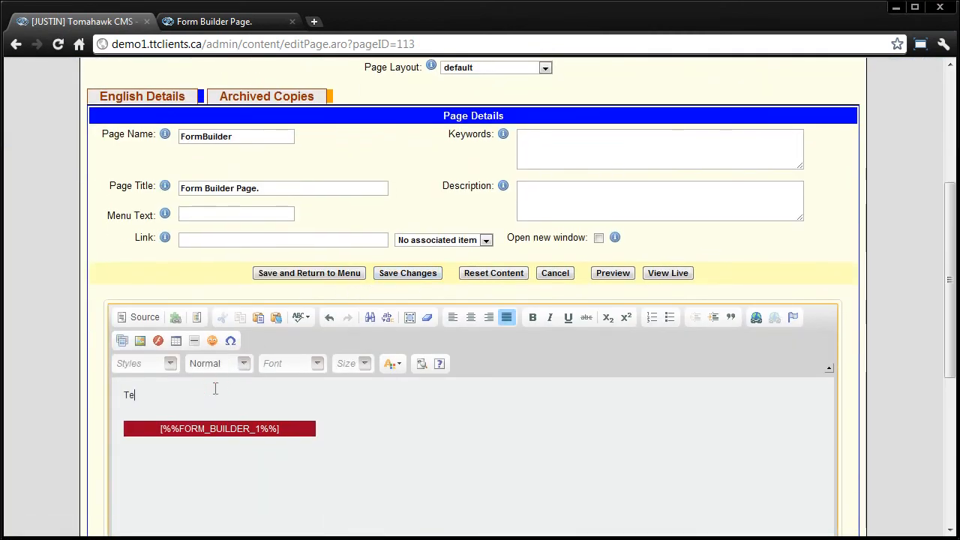
left_click(422, 272)
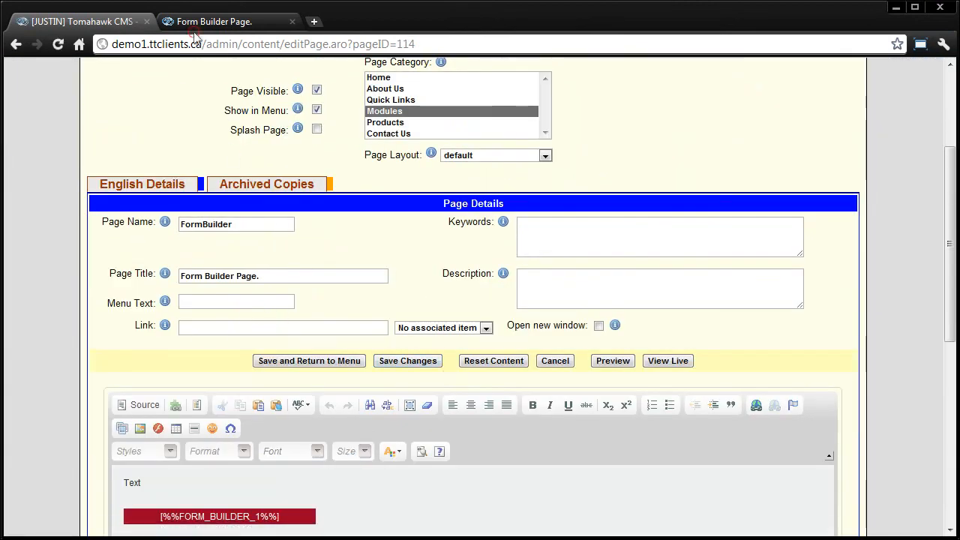
Reload the published FormBuilder page and check the added text and the Shipping Information form
left_click(196, 25)
key("F5")
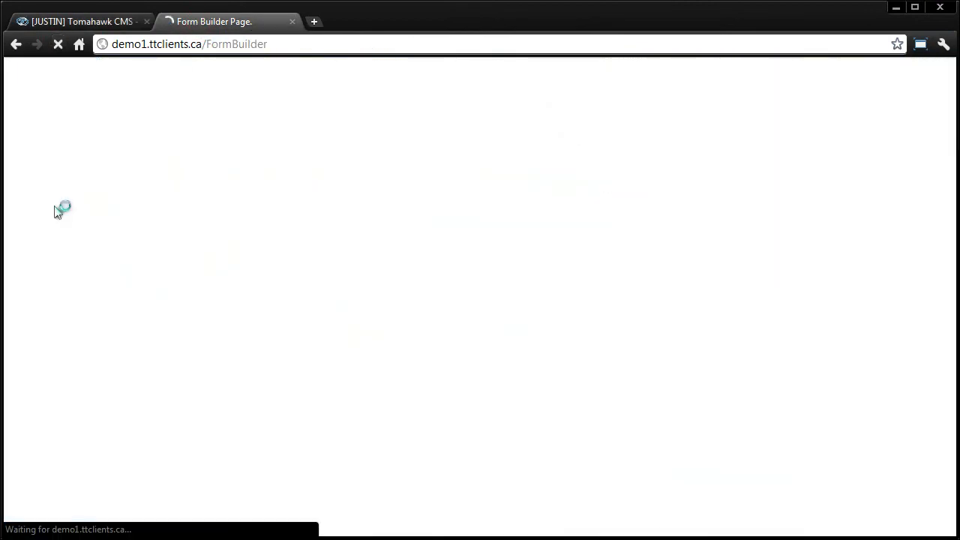
scroll(495, 200, "down", 5)
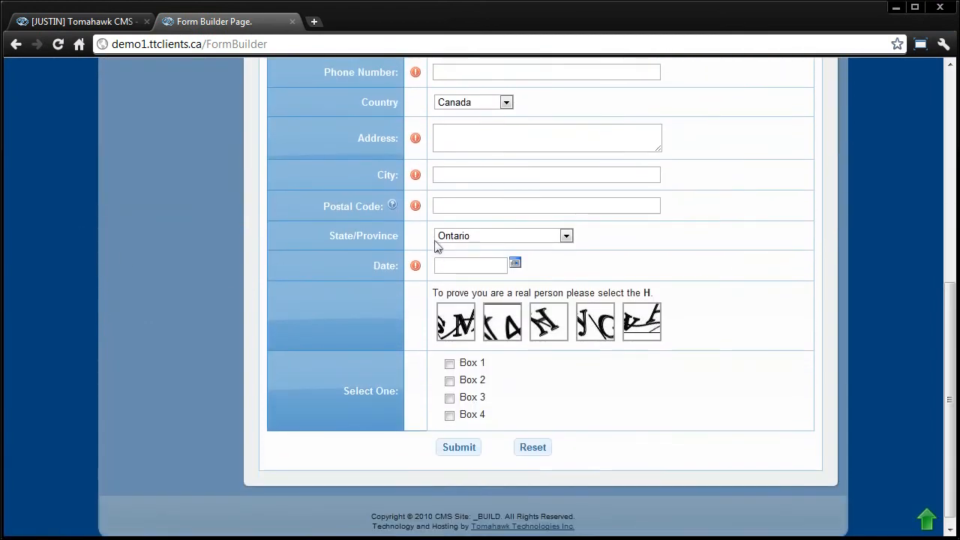
scroll(406, 311, "up", 7)
left_click(317, 315)
scroll(467, 278, "down", 5)
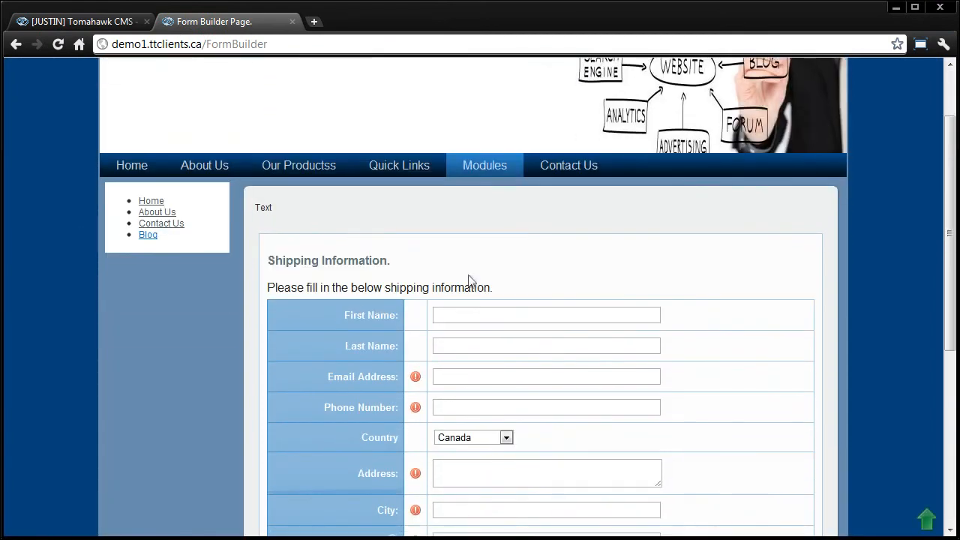
Return to the page editor and look over the FormBuilder page's content and settings
left_click(86, 21)
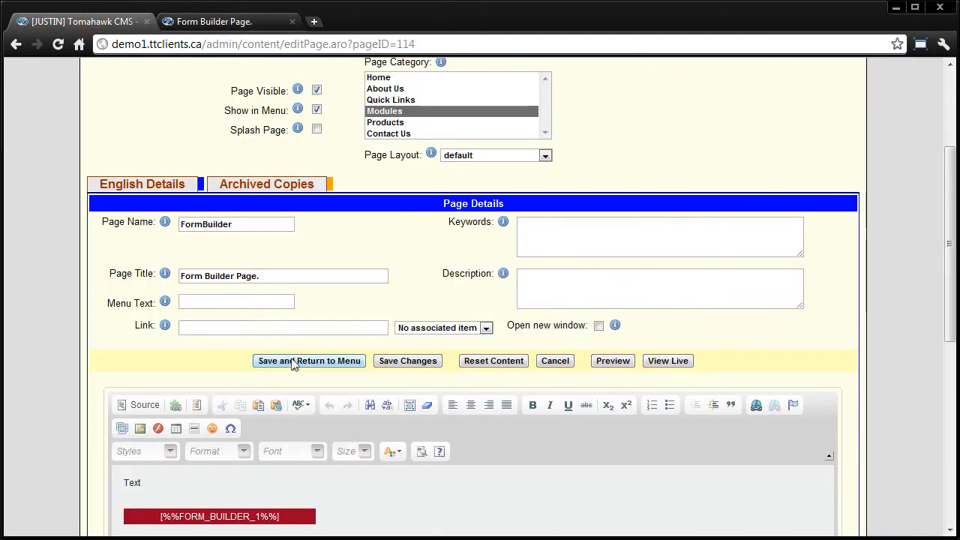
scroll(339, 331, "down", 4)
scroll(142, 240, "up", 5)
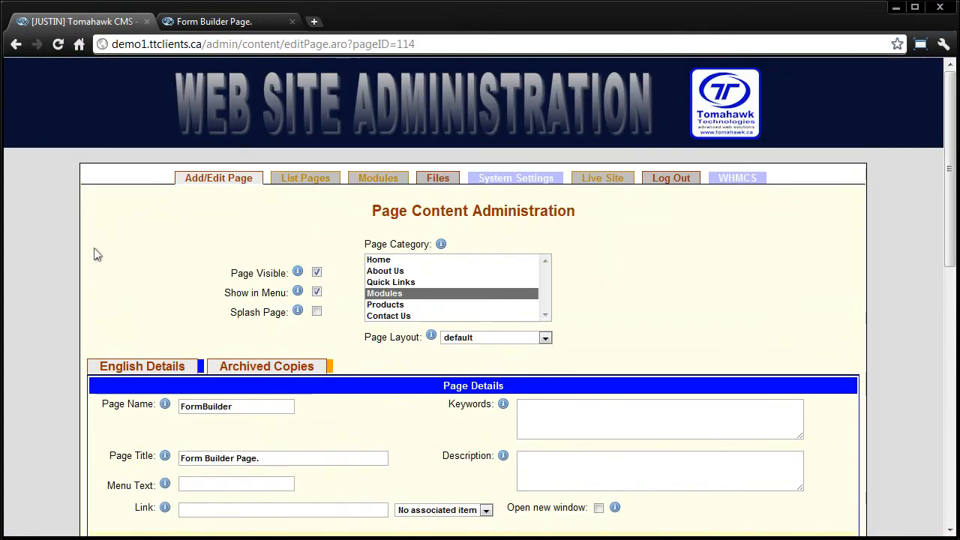